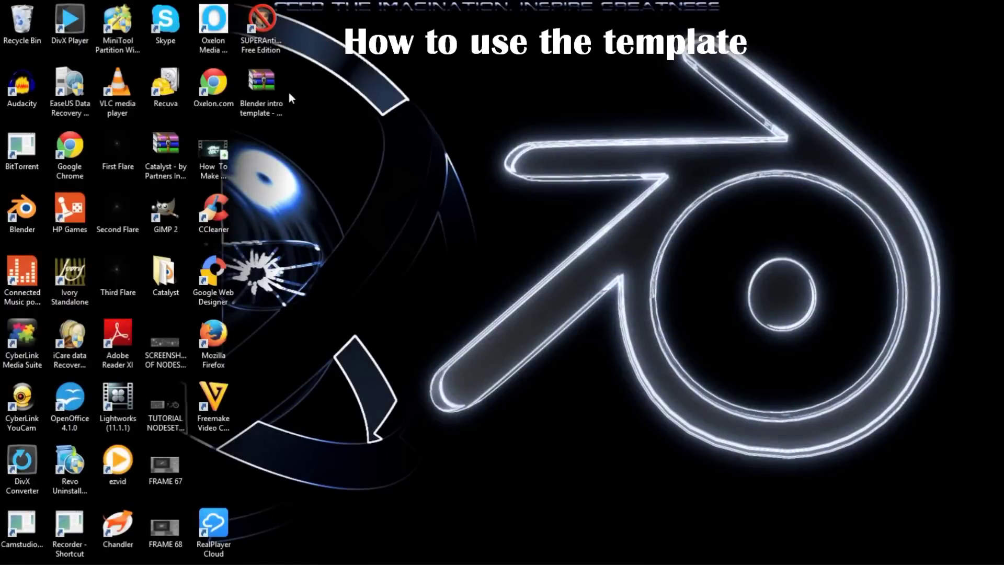
Extract the Orbit intro template archive into its own desktop folder with 7-Zip
left_click(275, 92)
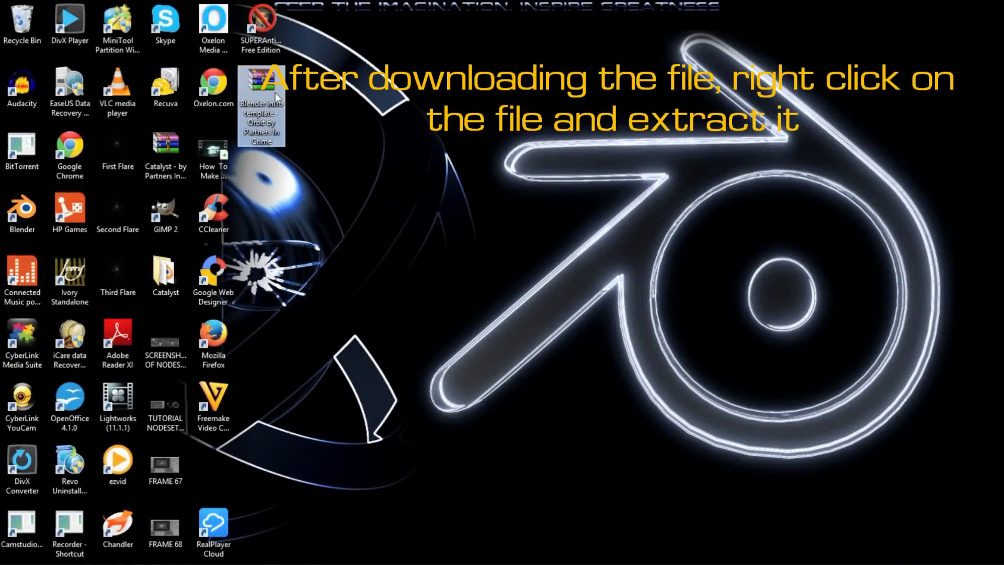
right_click(275, 92)
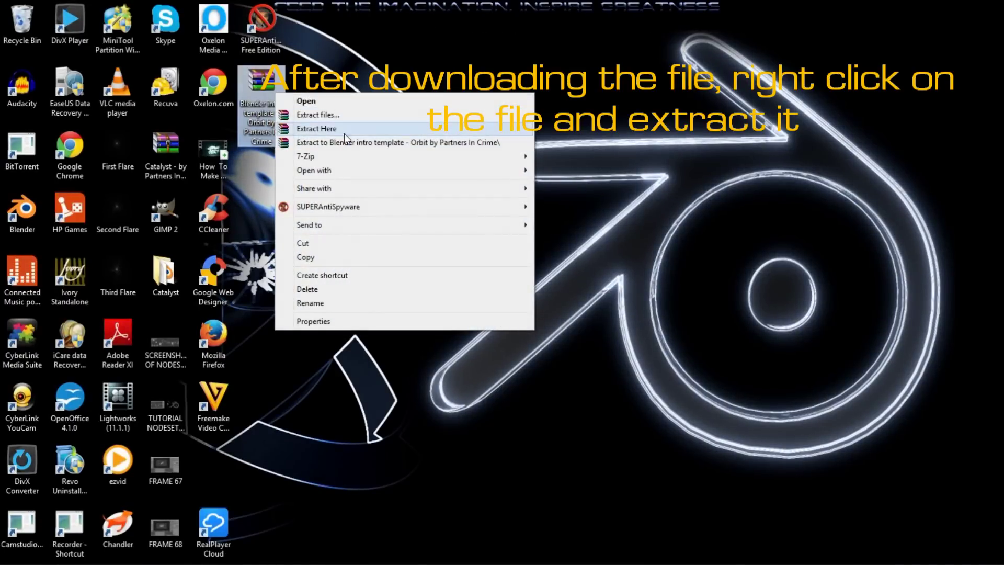
mouse_move(329, 155)
left_click(565, 186)
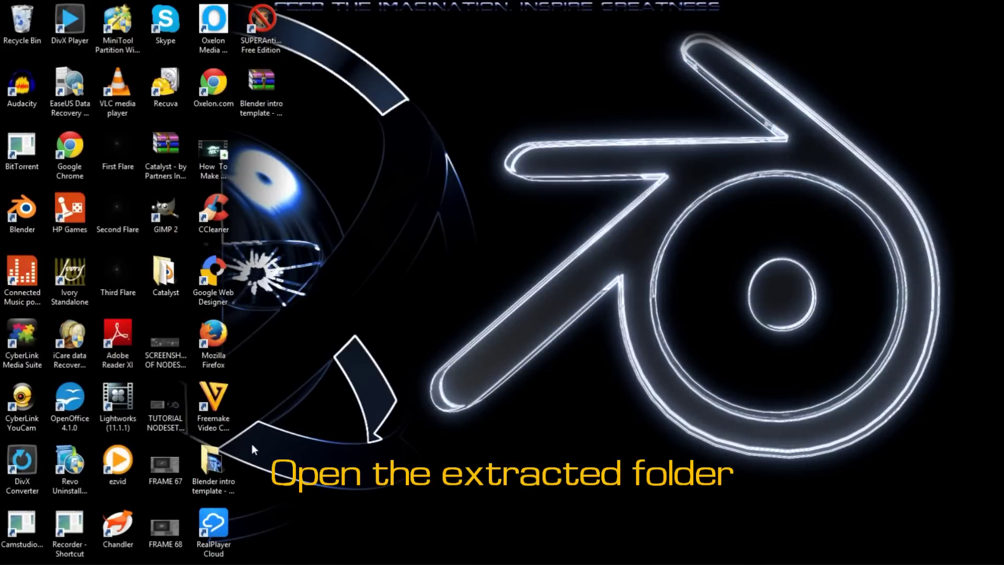
Open the extracted template folder and launch the Orbit template .blend file in Blender
double_click(227, 459)
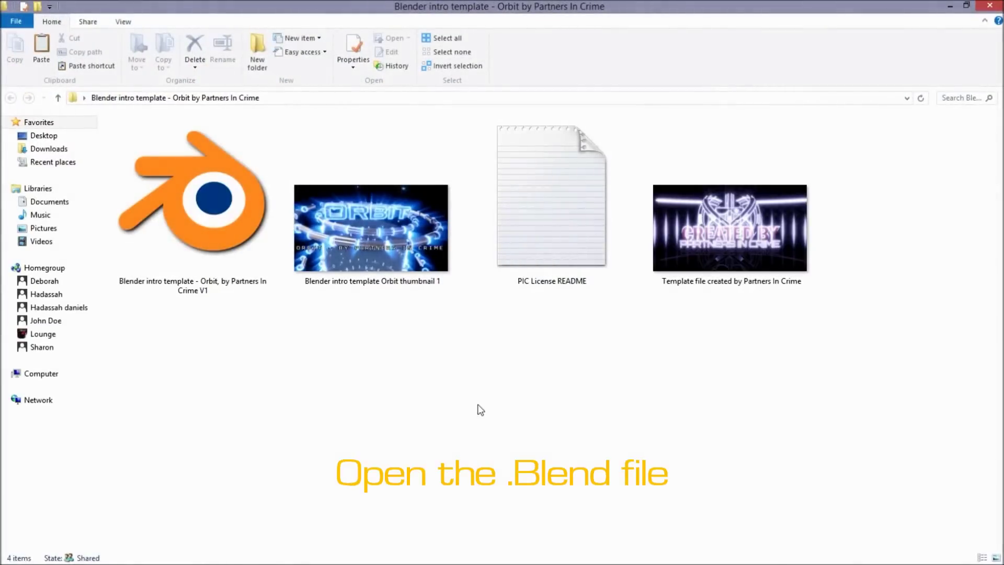
left_click(236, 227)
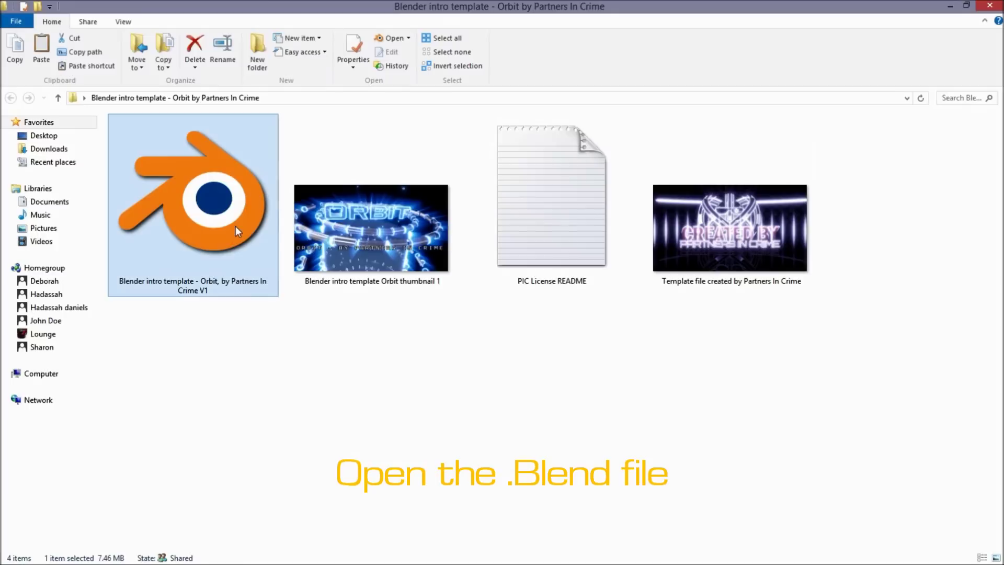
right_click(235, 227)
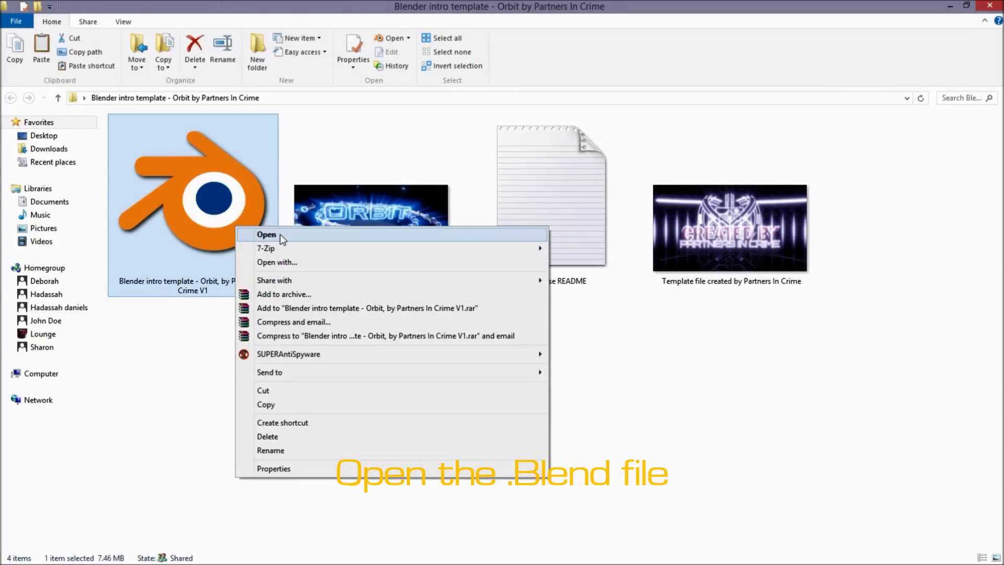
left_click(278, 236)
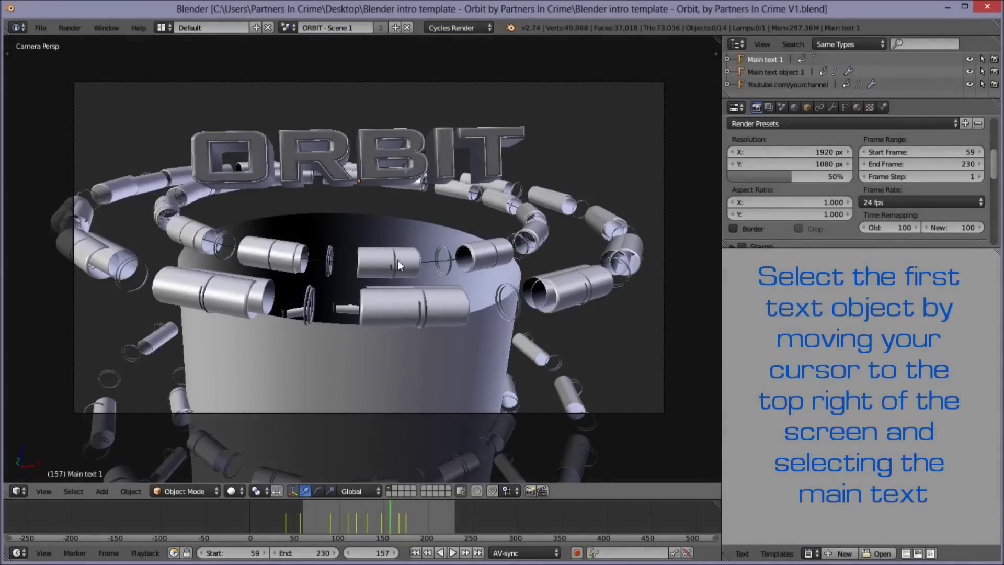
Change the Main text 1 object from ORBIT to 'YOUR TEXT'
left_click(765, 61)
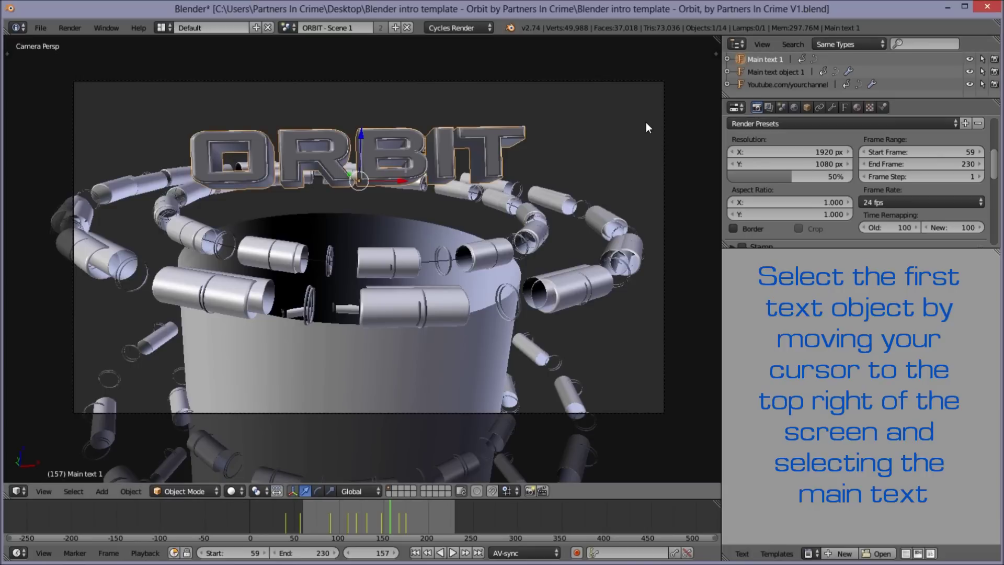
key("Tab")
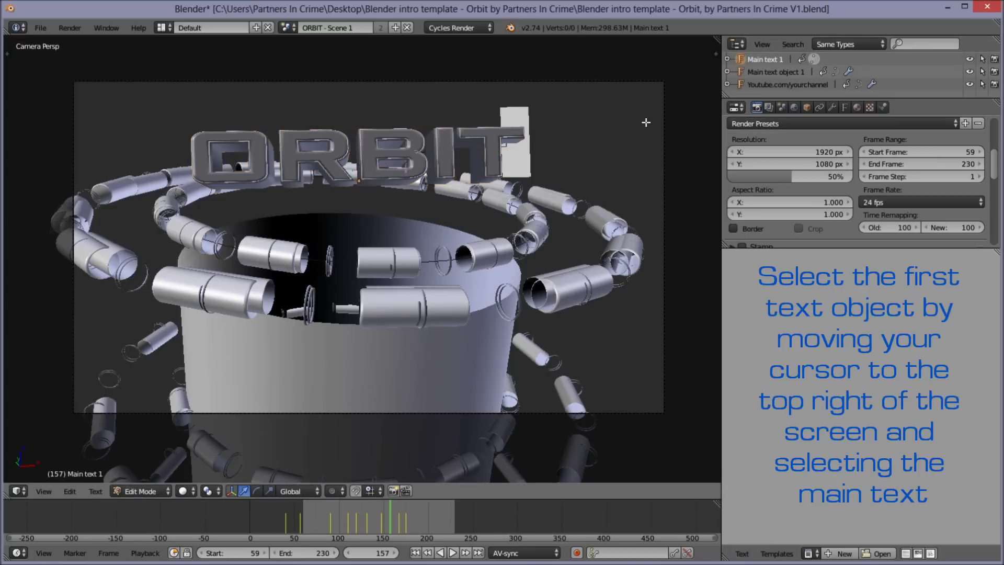
key("BackSpace")
key("BackSpace")
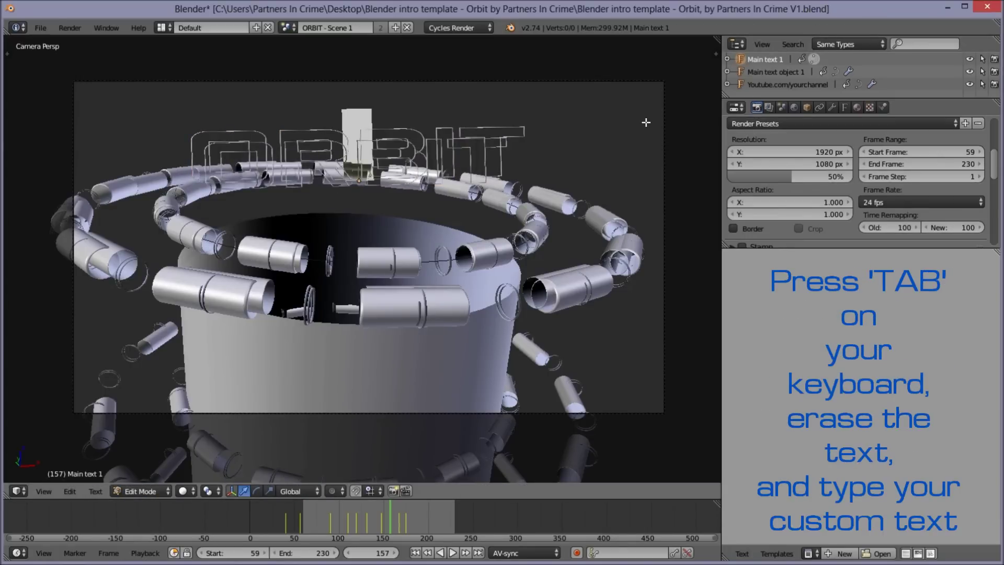
type("YOU")
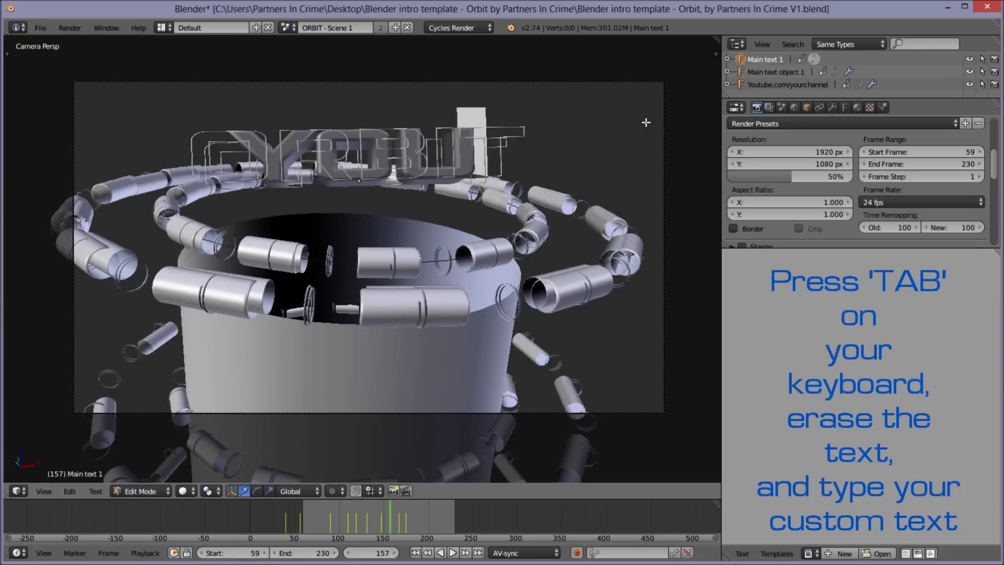
type("R TEXT")
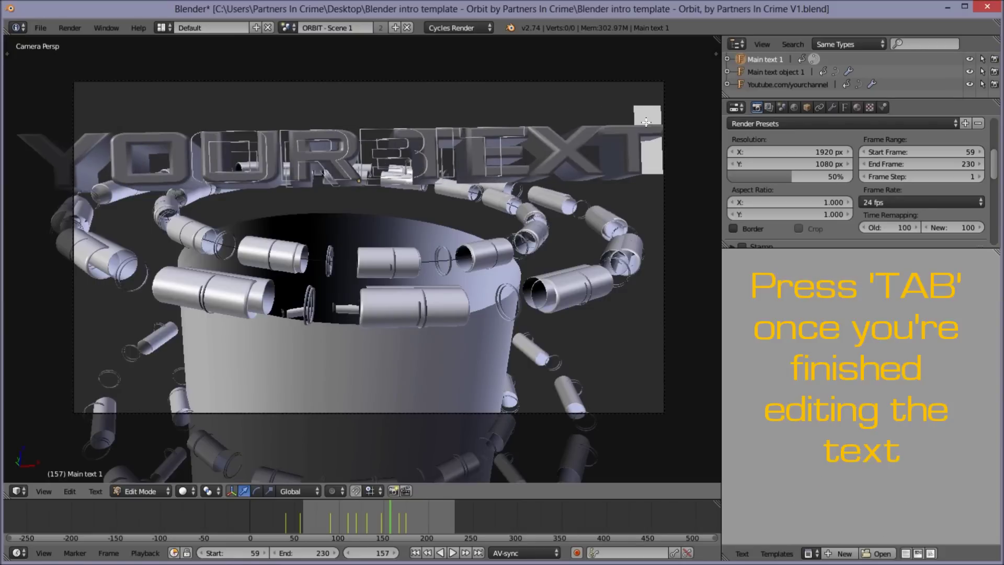
key("Tab")
Edit Main text object 1 so it also reads 'YOUR TEXT'
left_click(789, 71)
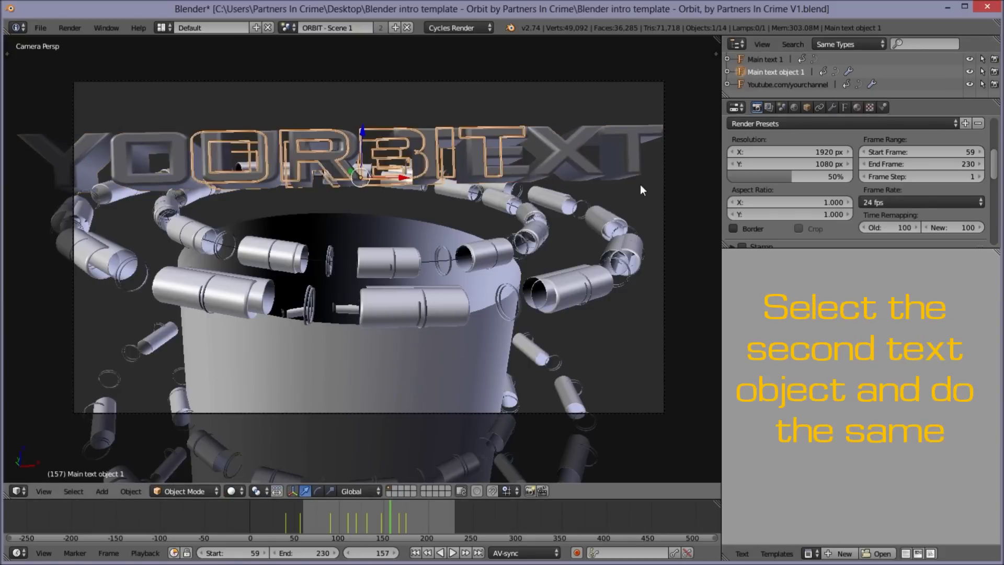
key("Tab")
key("BackSpace")
key("BackSpace")
key("BackSpace")
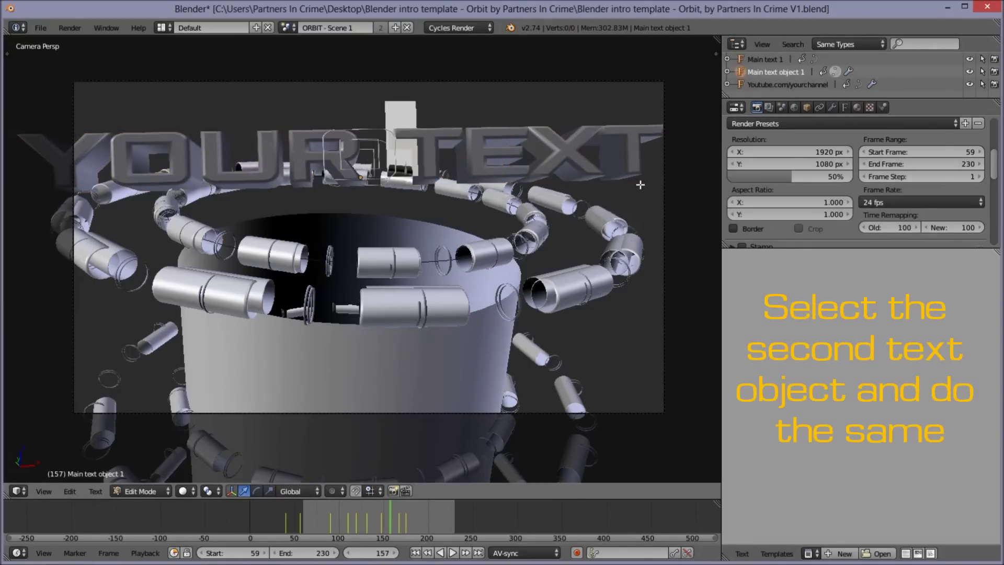
type("T")
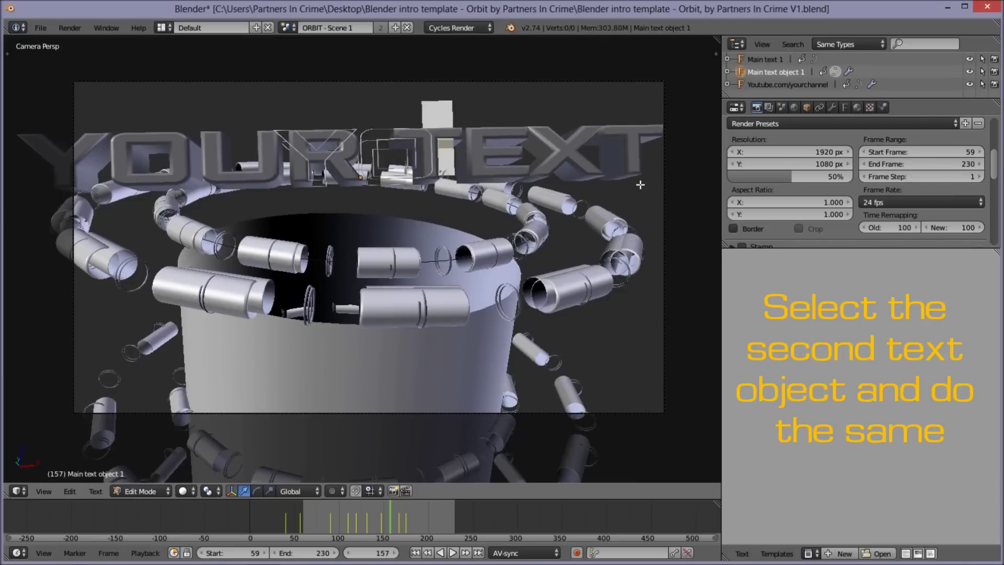
type("EX")
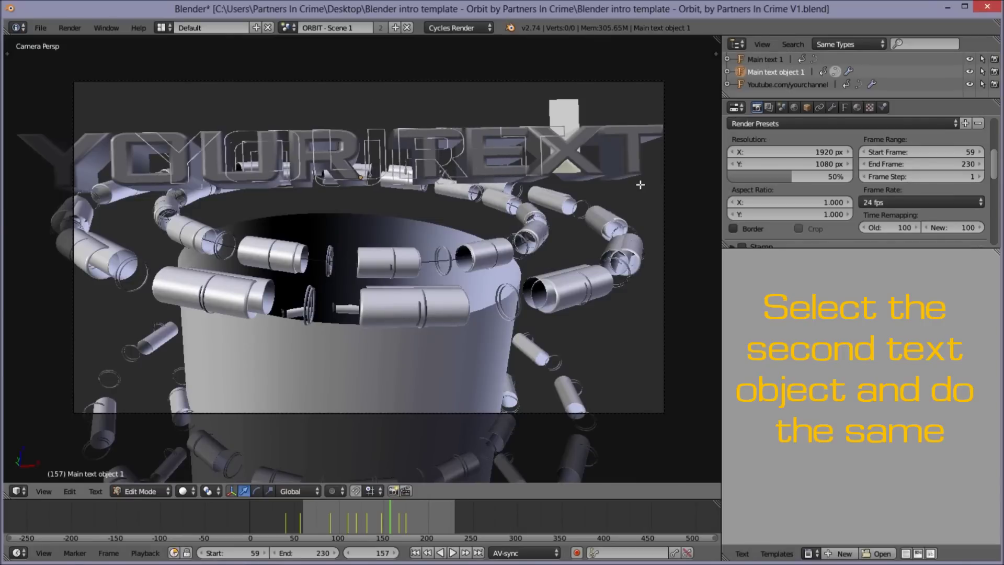
type("T")
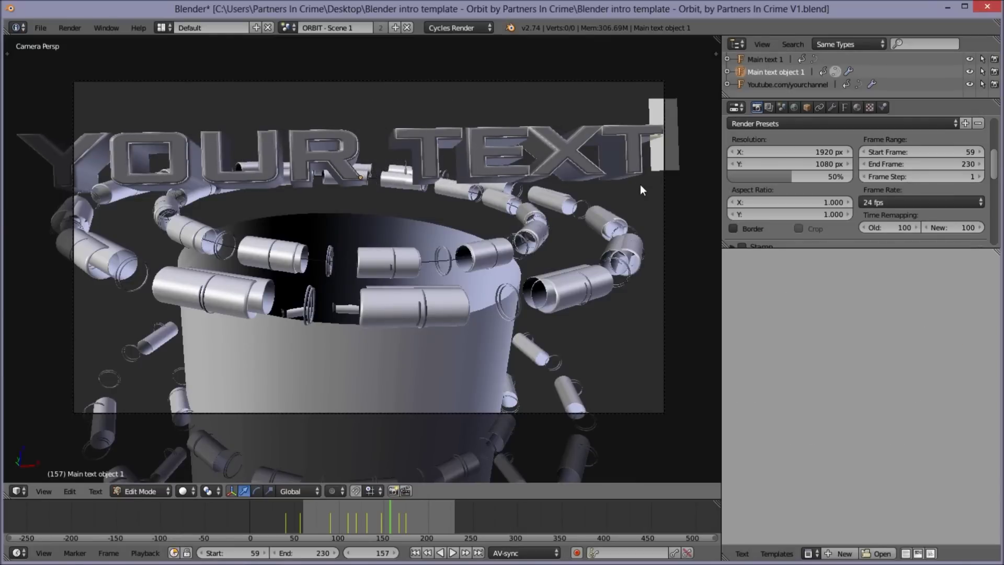
key("Tab")
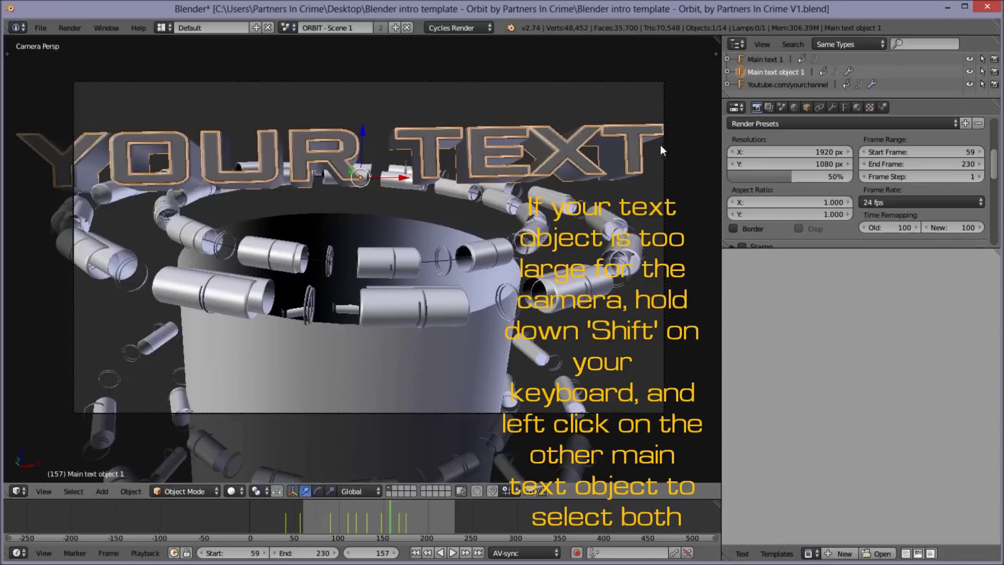
Select both title text objects and scale them down to about 0.82
left_click(765, 61, "ctrl")
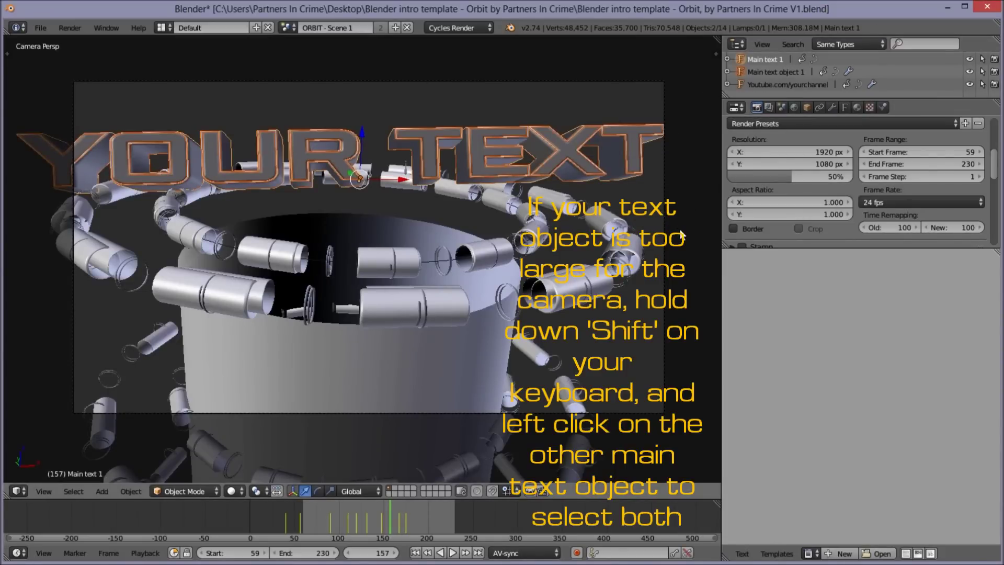
key("s")
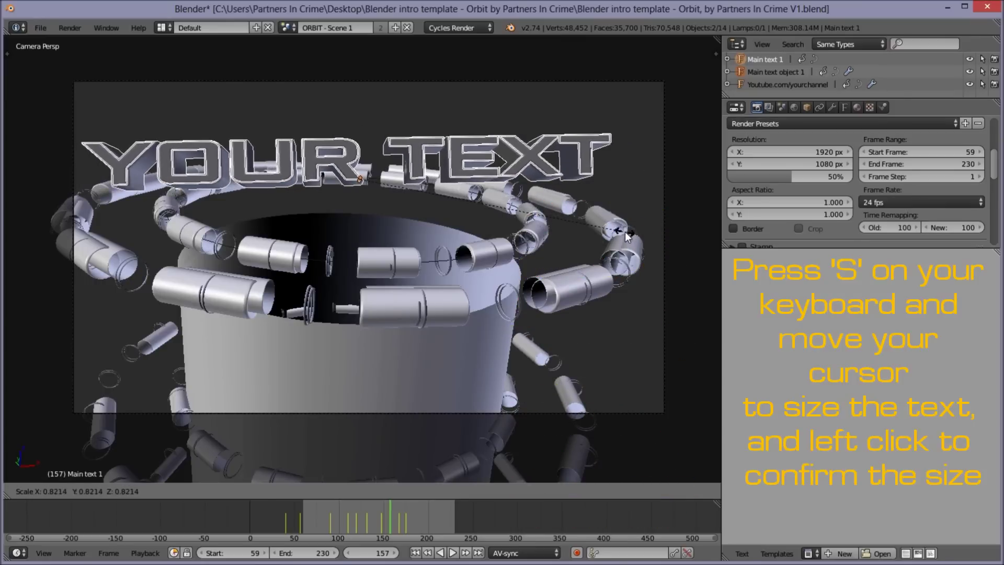
left_click(627, 236)
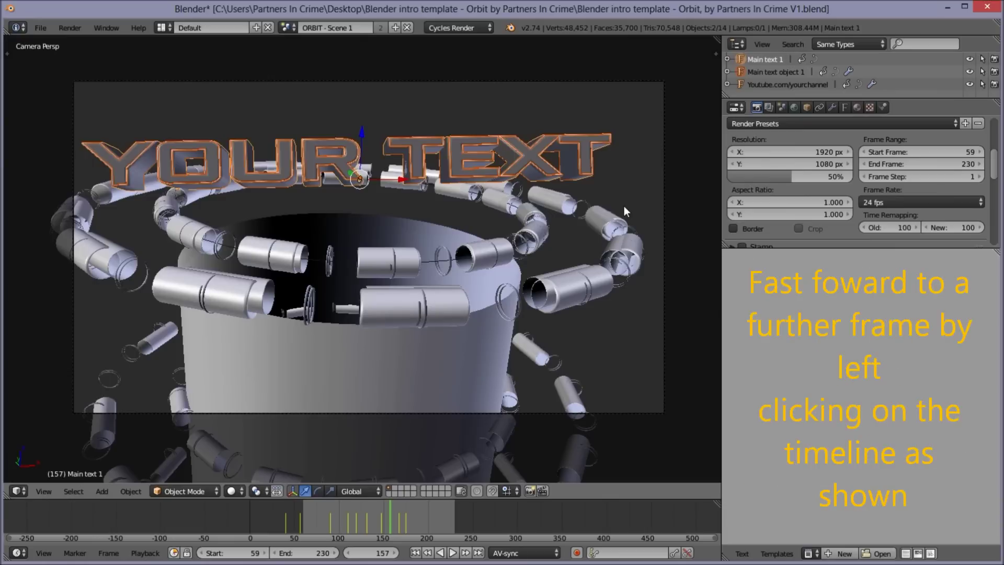
At frame 185, retype the channel-link text as 'YOUR CHANNEL LINK'
left_click(403, 515)
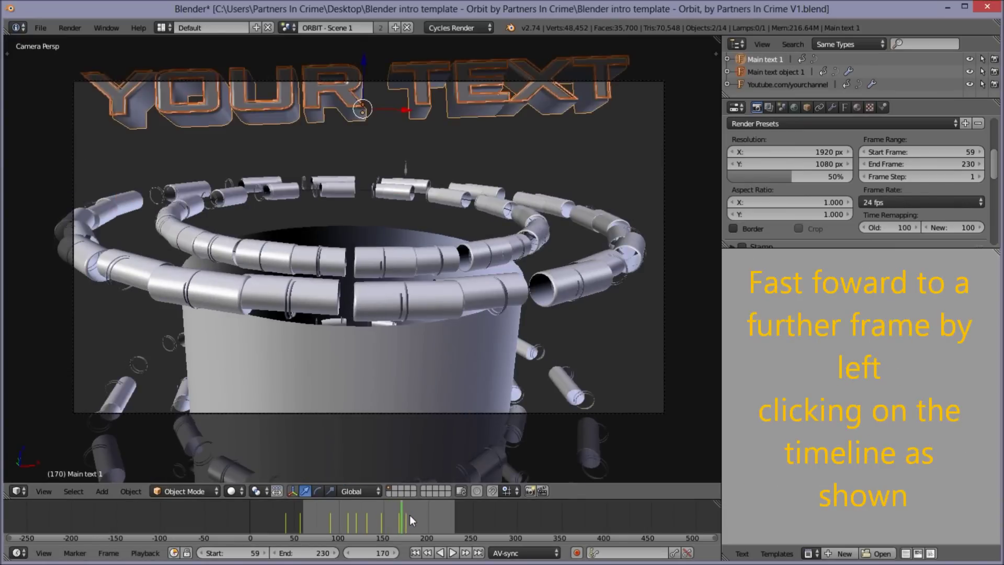
left_click(410, 517)
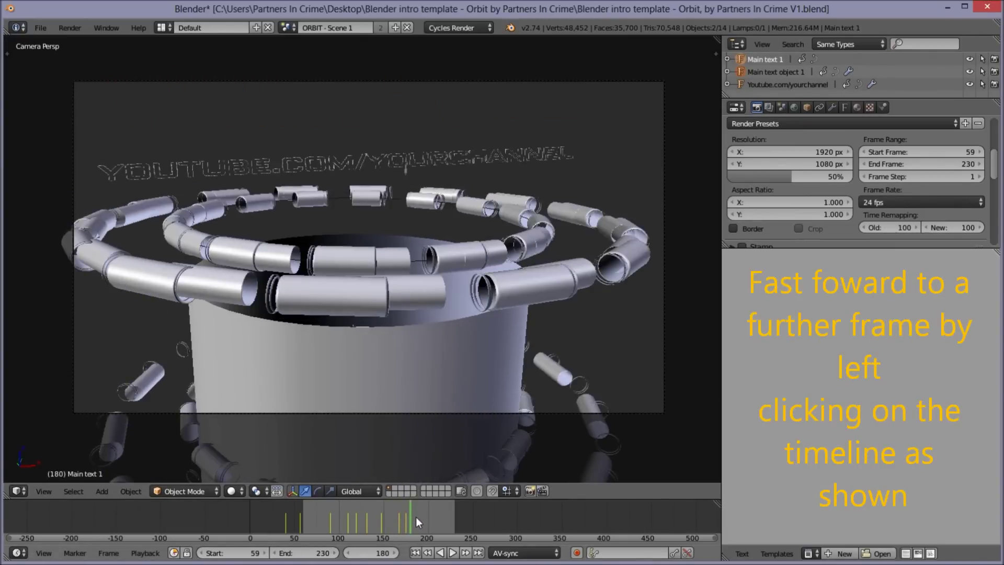
left_click(415, 521)
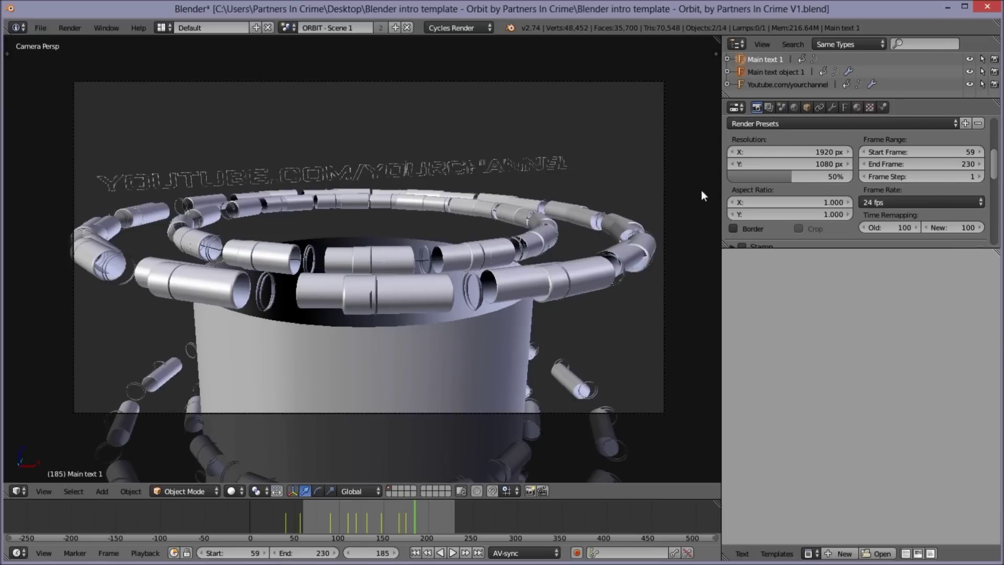
left_click(767, 85)
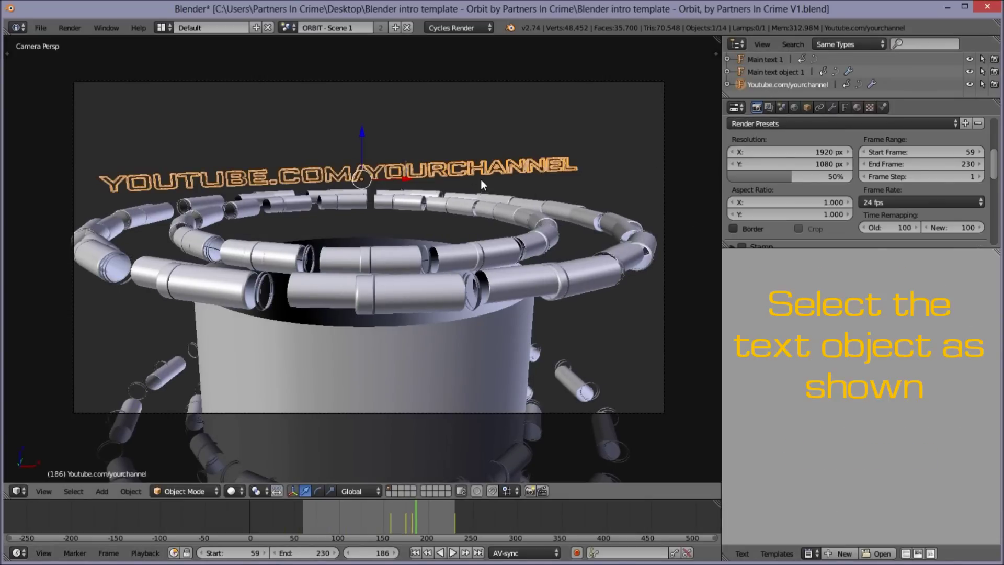
key("Tab")
key("BackSpace")
key("BackSpace")
key("BackSpace")
key("BackSpace")
key("BackSpace")
key("BackSpace")
key("BackSpace")
key("BackSpace")
key("BackSpace")
key("BackSpace")
key("BackSpace")
key("BackSpace")
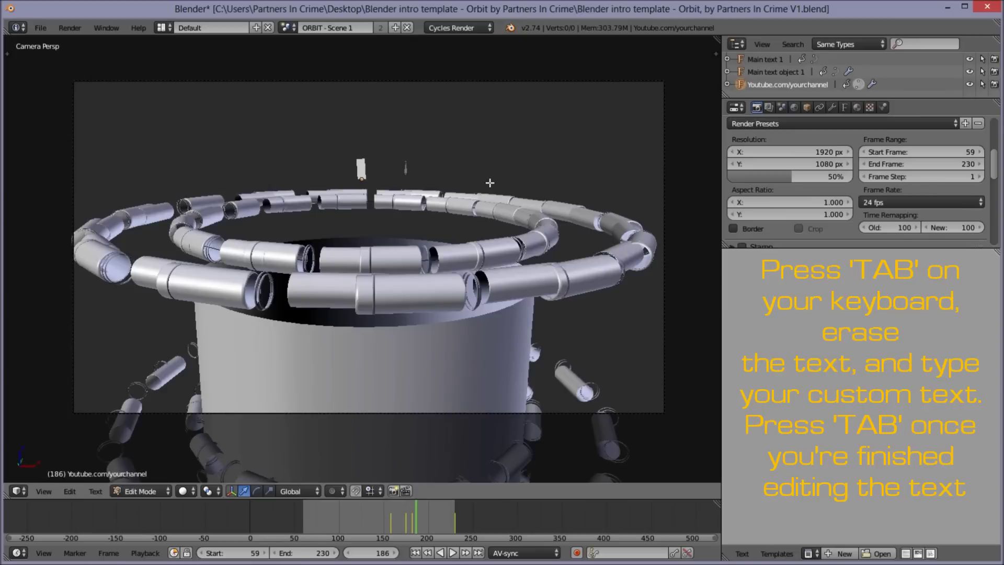
type("YOUR CHANNEL LINK")
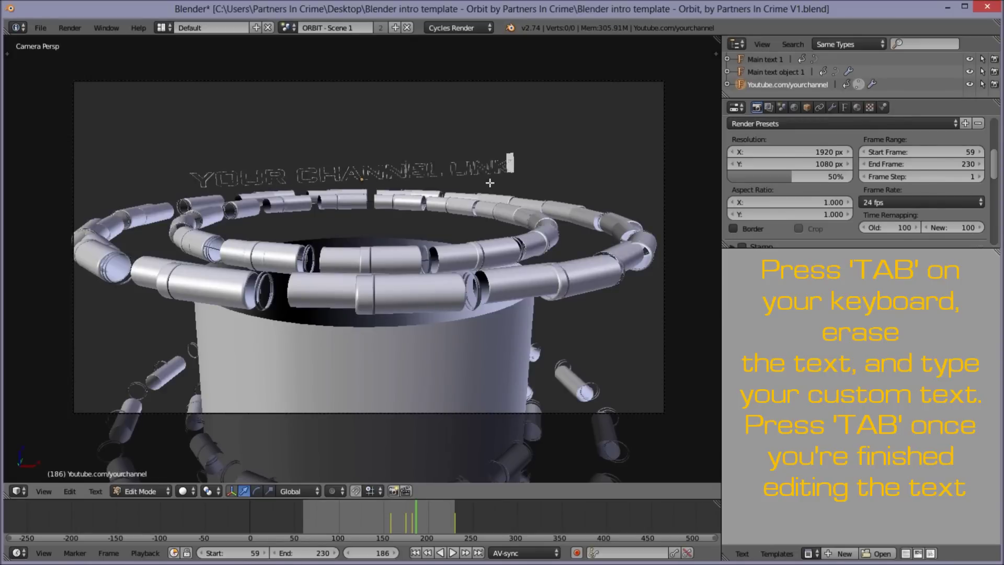
key("Tab")
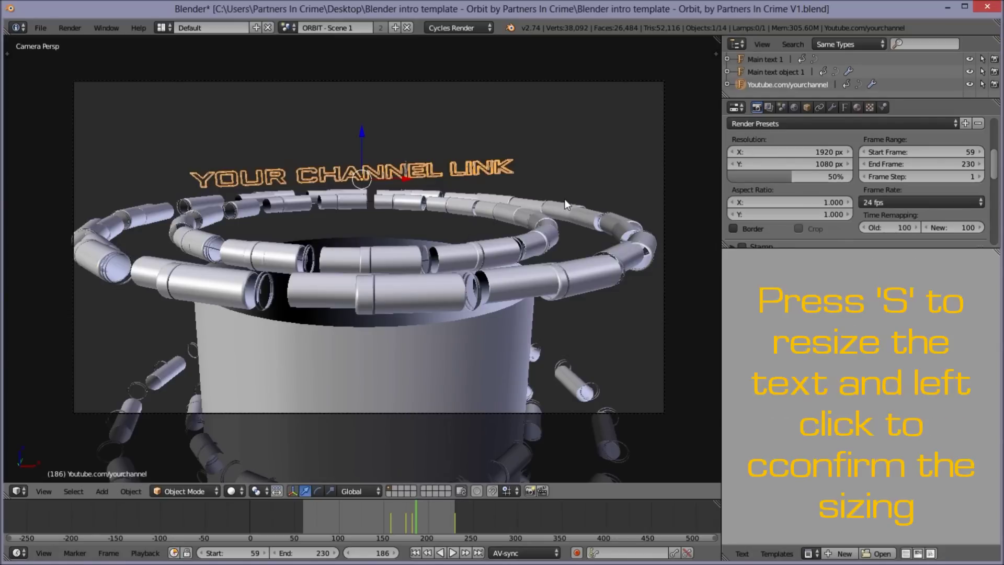
Scale the channel-link text down and return the timeline to frame 151
key("s")
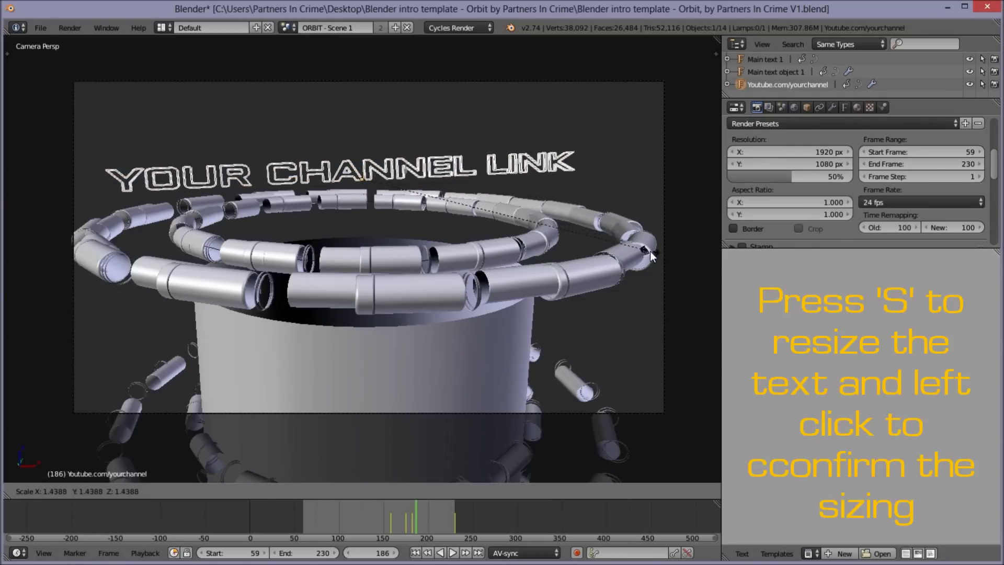
left_click(625, 251)
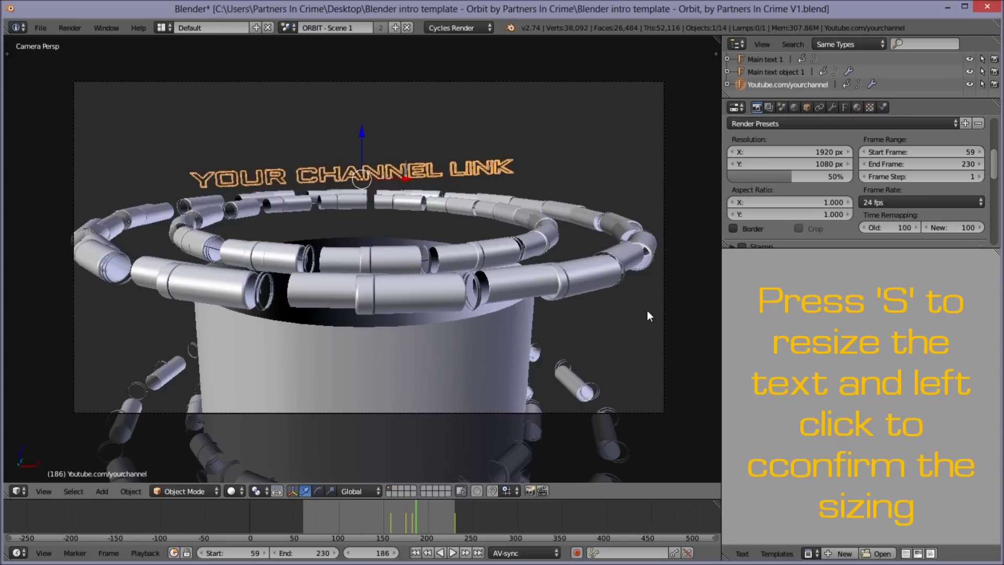
left_click(384, 513)
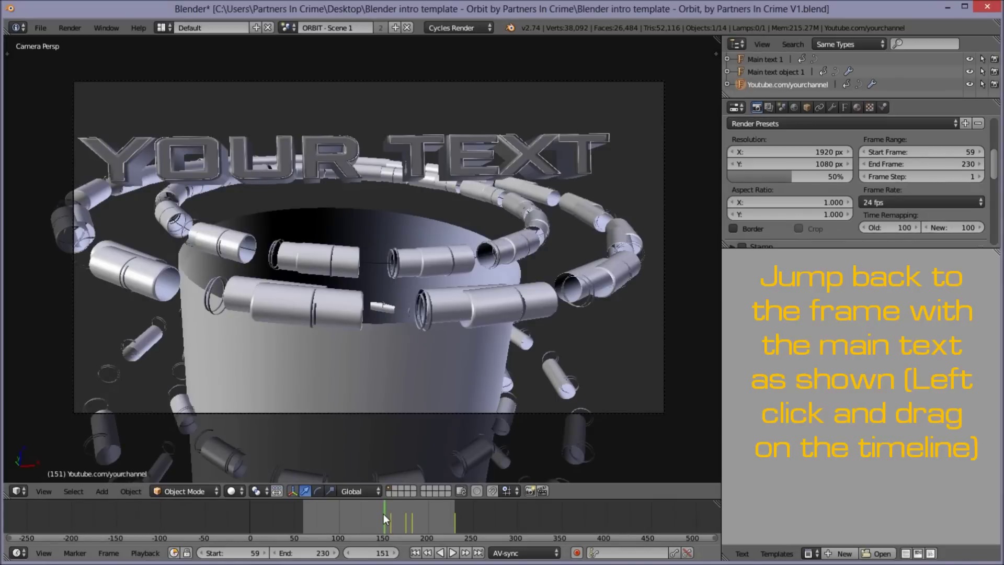
Render a preview still of frame 149, then switch to the Compositing layout
key("Left")
key("Left")
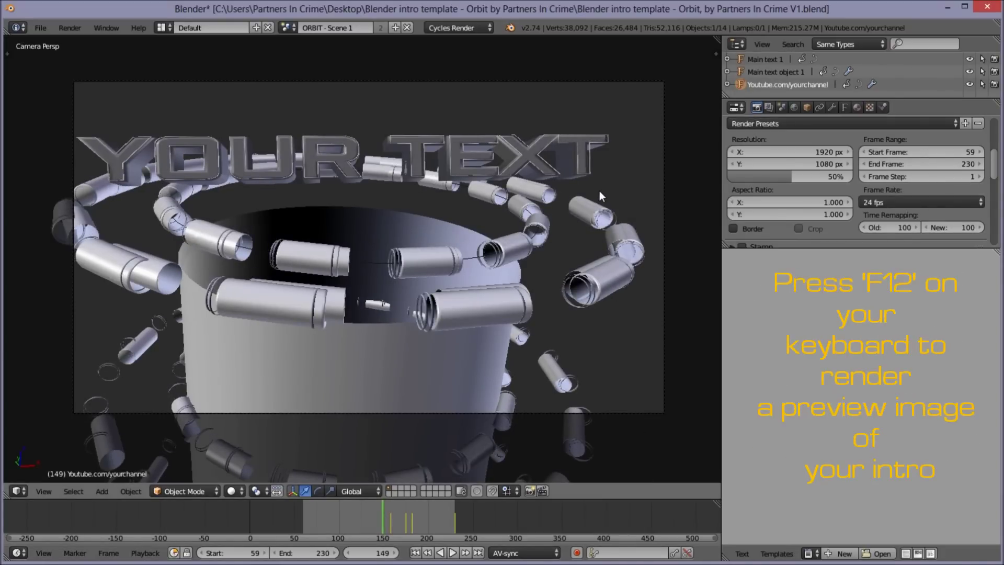
key("F12")
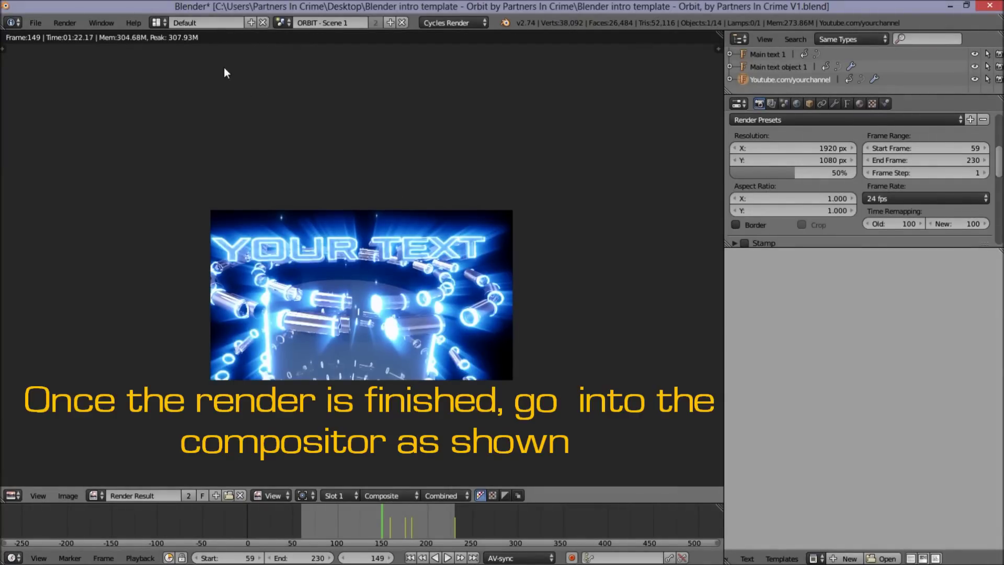
left_click(156, 23)
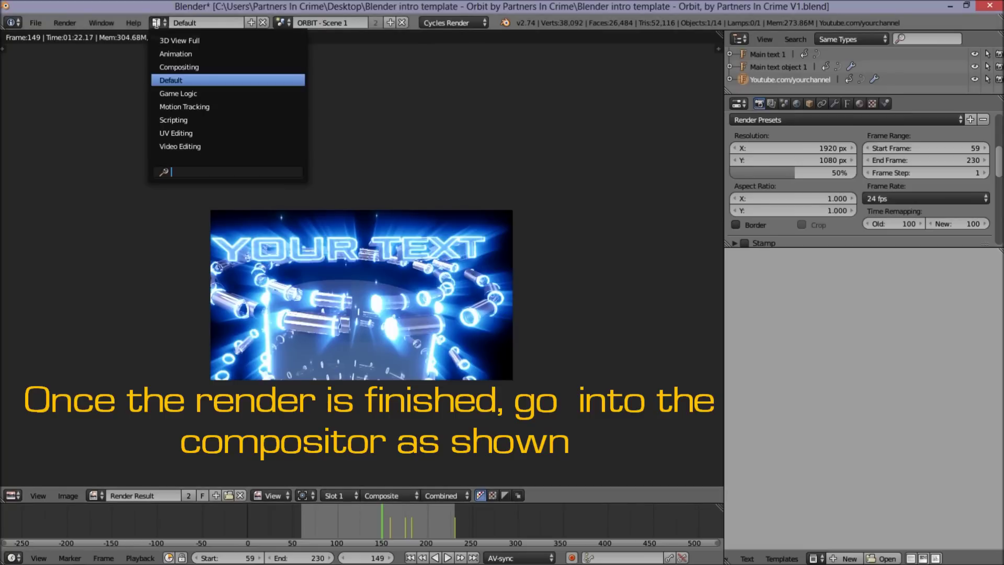
left_click(188, 68)
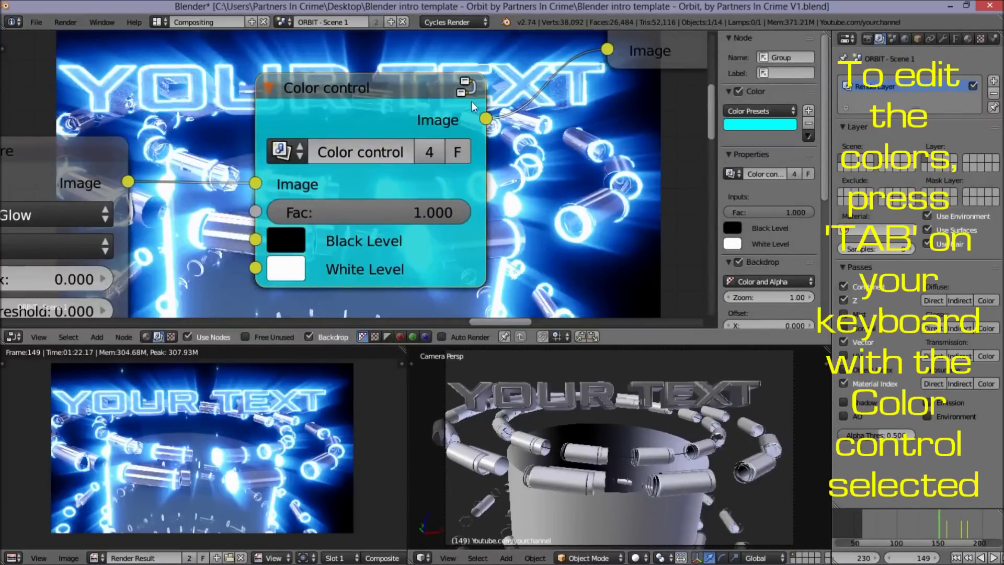
Inside the Color control group, reshape the blue curve and raise the red curve for an orange glow
key("Tab")
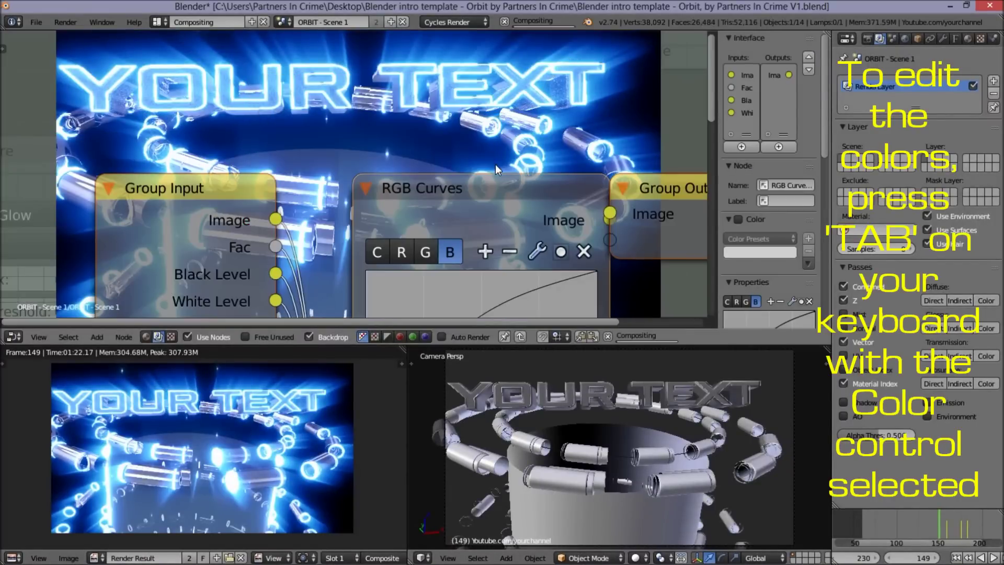
middle_click_drag(501, 244, 433, 77)
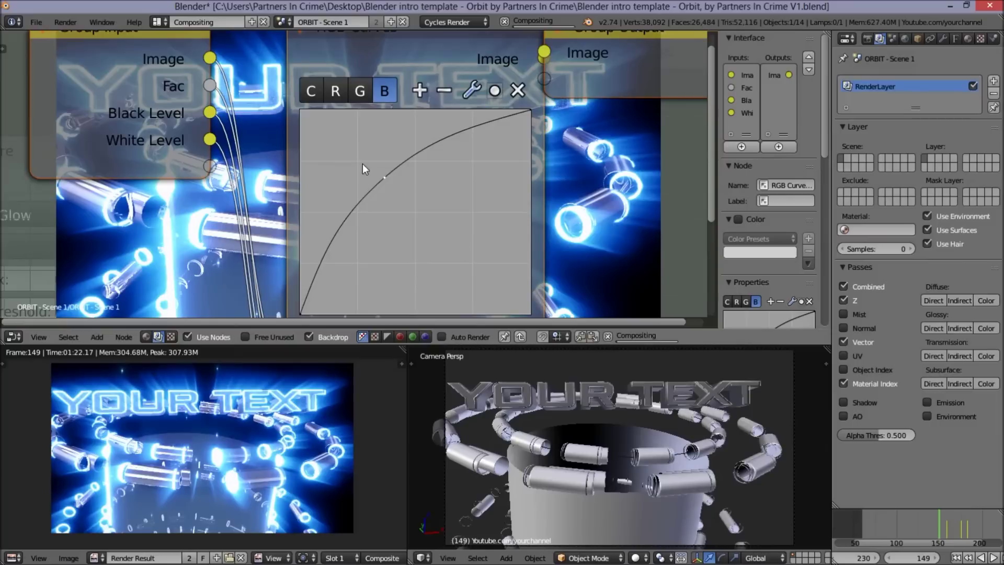
left_click_drag(385, 177, 432, 233)
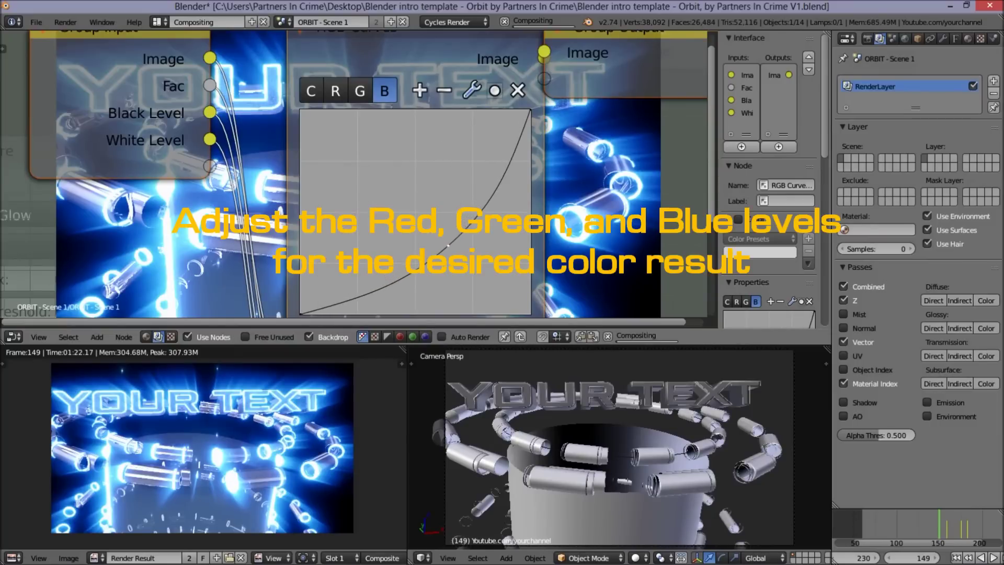
left_click(335, 92)
left_click_drag(450, 249, 364, 172)
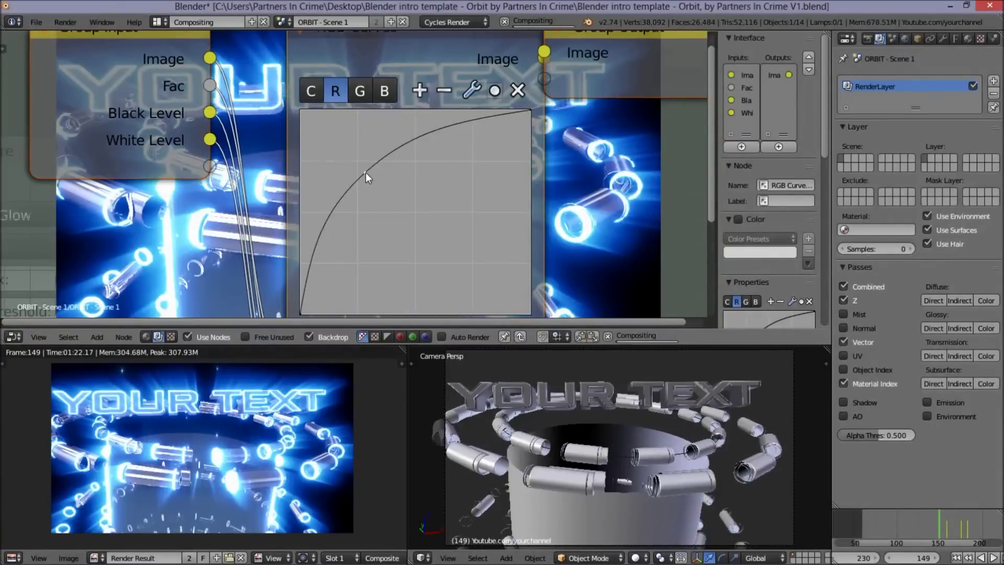
key("Tab")
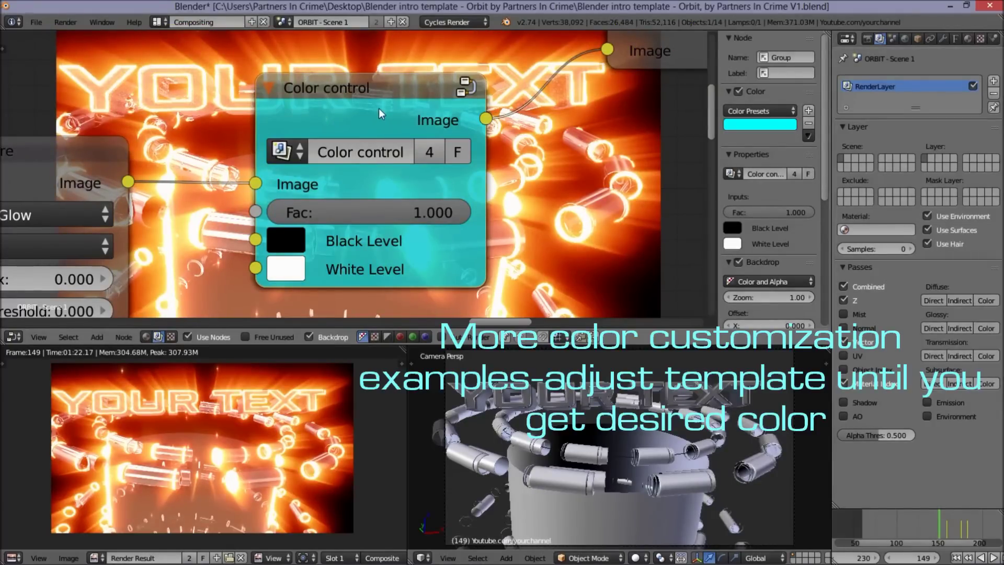
Reshape the Color control group's red curve and check the green and blue channels, then preview
key("Tab")
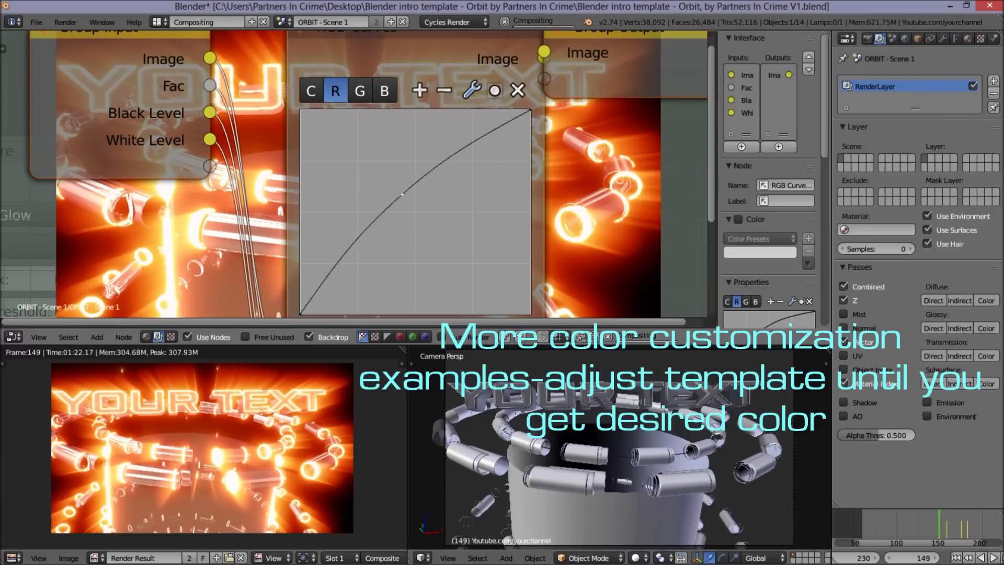
mouse_move(370, 178)
left_mouse_down()
mouse_move(418, 179)
mouse_move(384, 181)
mouse_move(441, 240)
left_mouse_up()
left_click(360, 90)
left_click(385, 91)
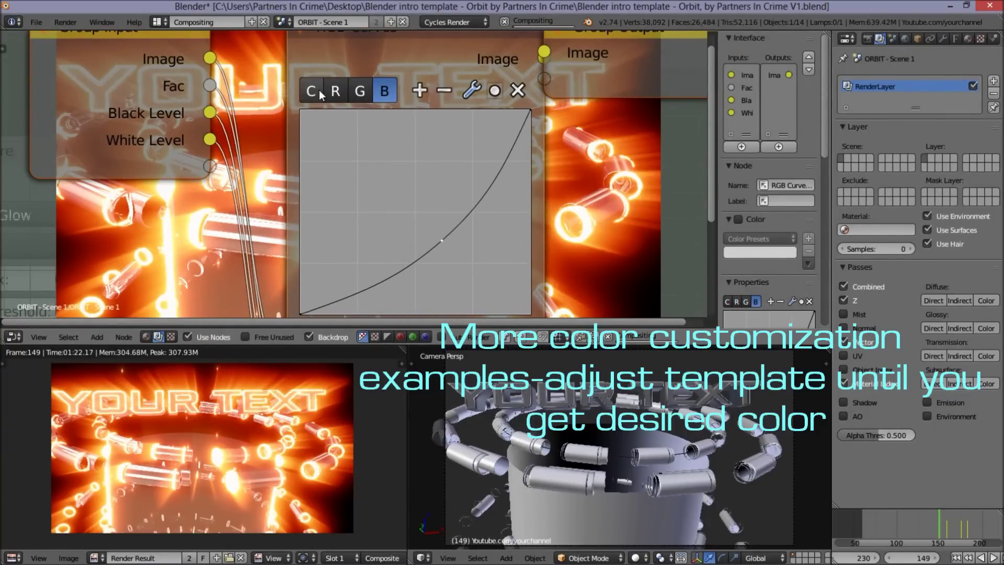
key("Tab")
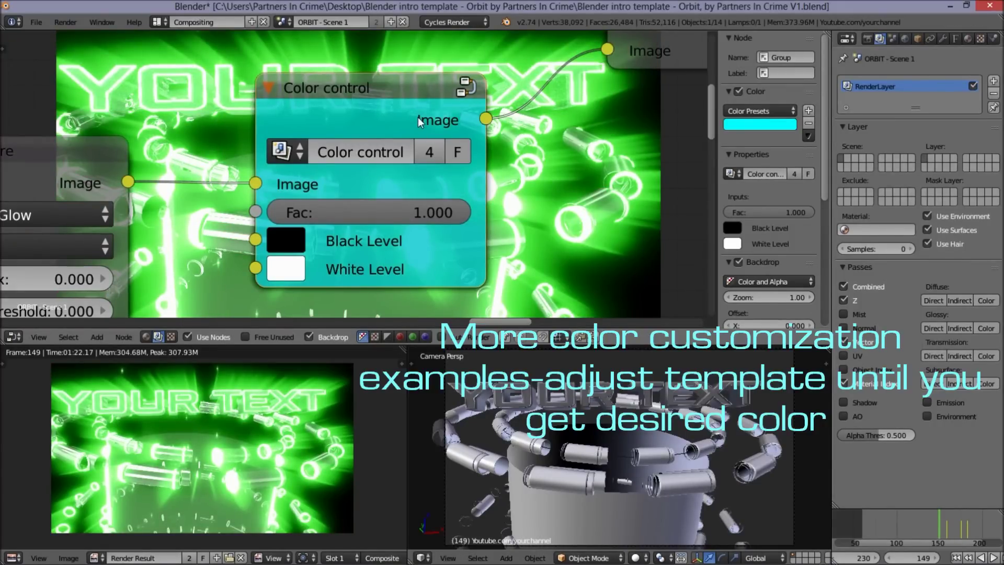
Retune the red and green curves again to give the intro a purple glow
key("Tab")
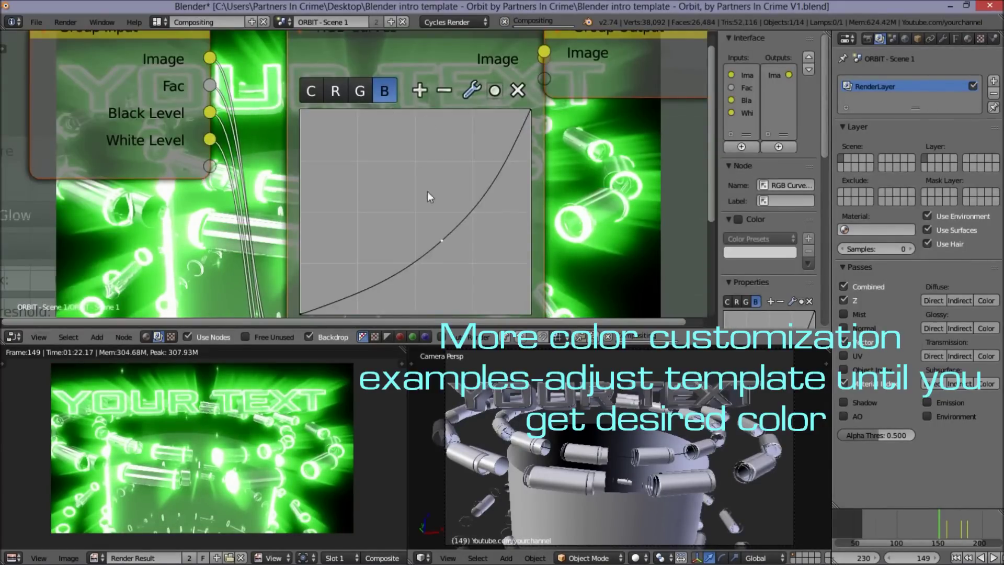
left_click(335, 91)
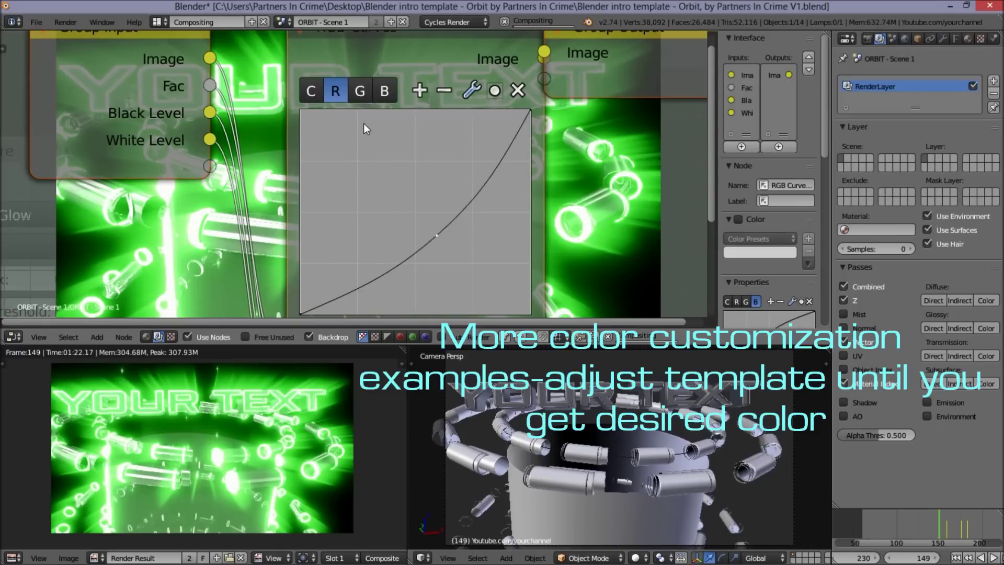
left_click(359, 91)
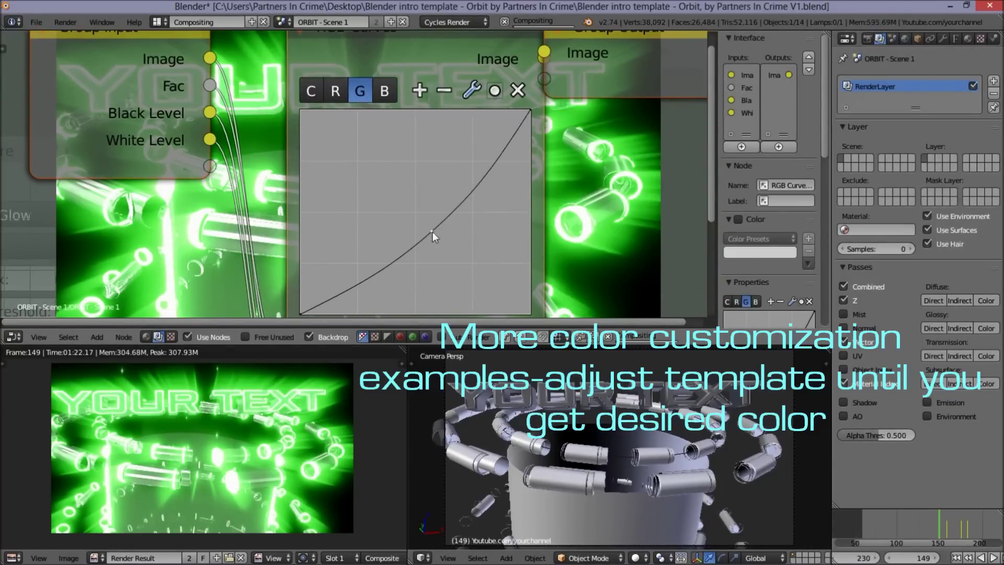
key("Tab")
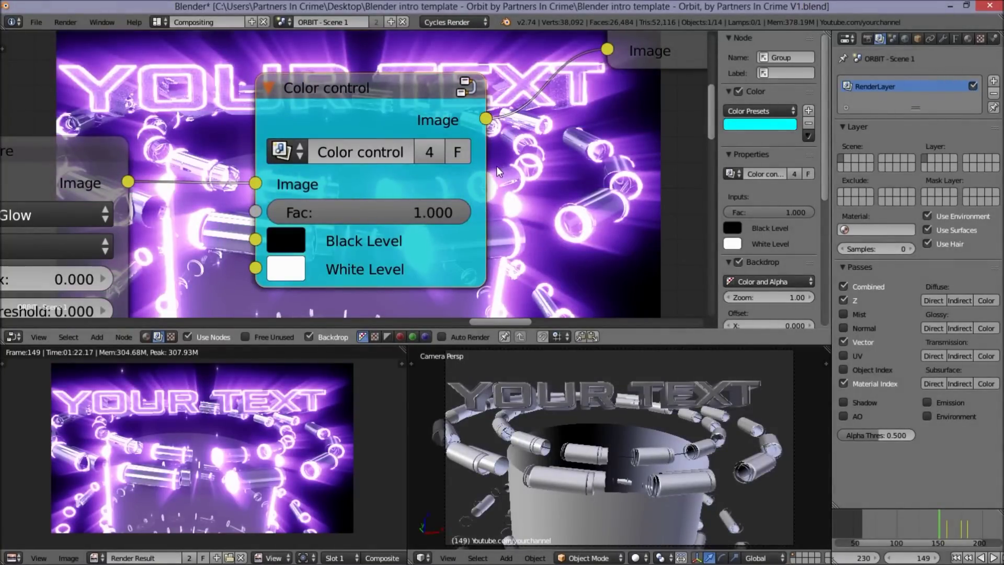
Return to the Default layout and set the main scene's Resolution % to 100
left_click(163, 24)
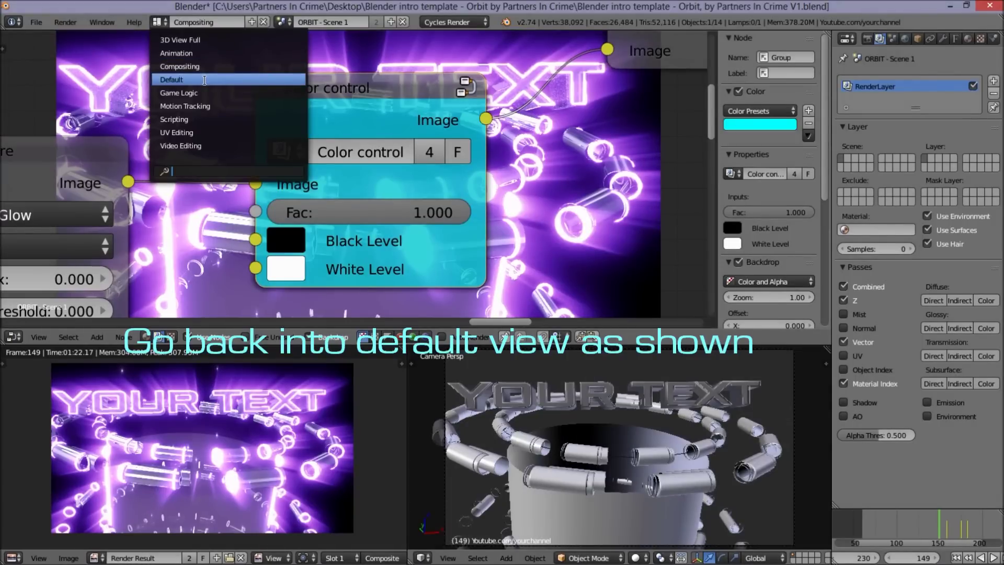
left_click(205, 80)
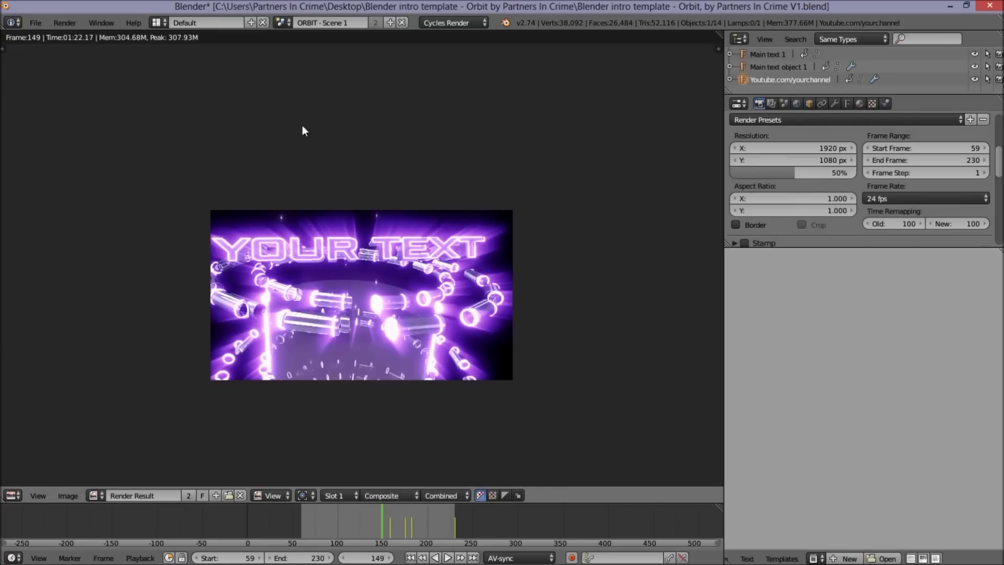
scroll(821, 172, "up", 5)
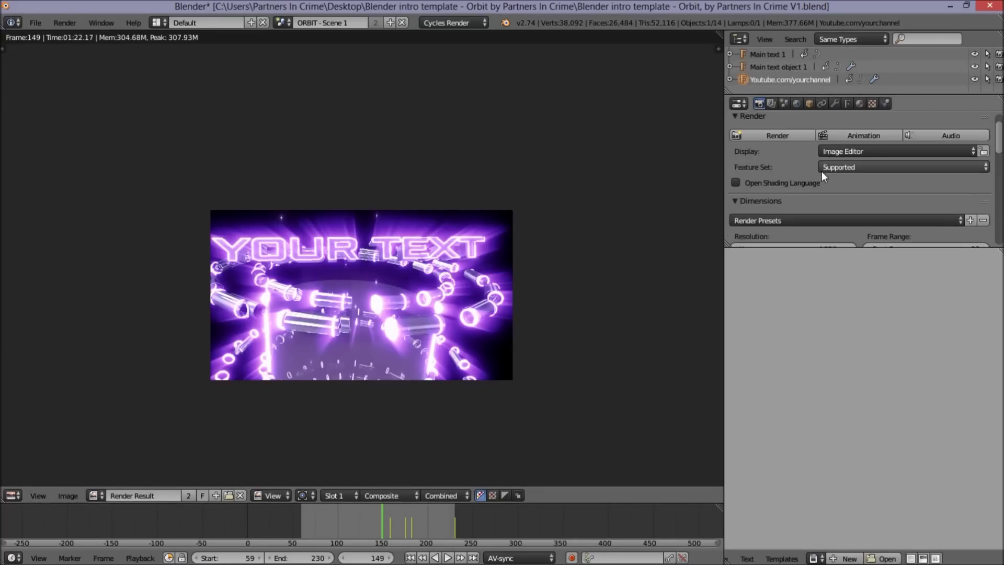
scroll(821, 178, "down", 2)
scroll(821, 195, "down", 2)
scroll(820, 196, "down", 1)
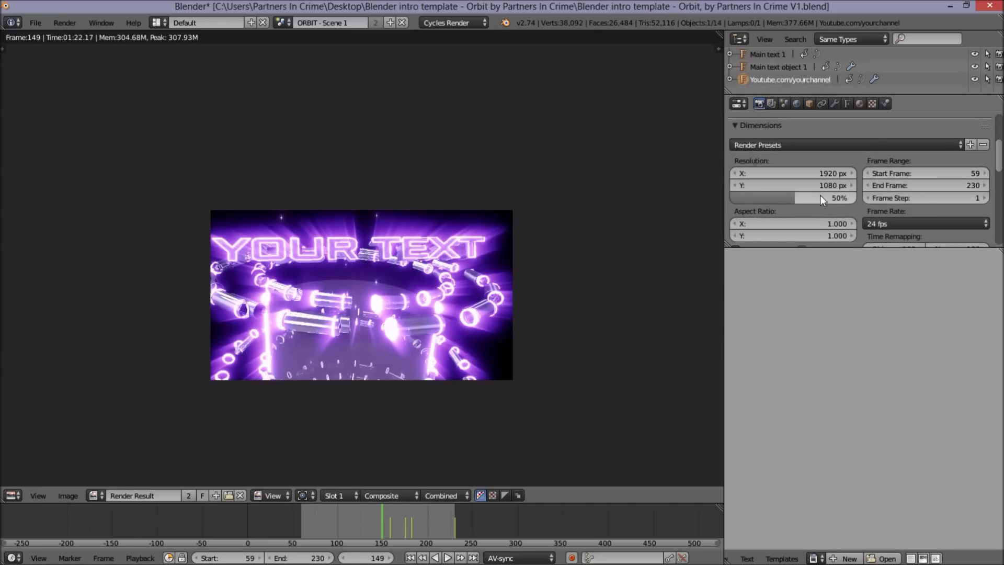
left_click_drag(793, 200, 856, 199)
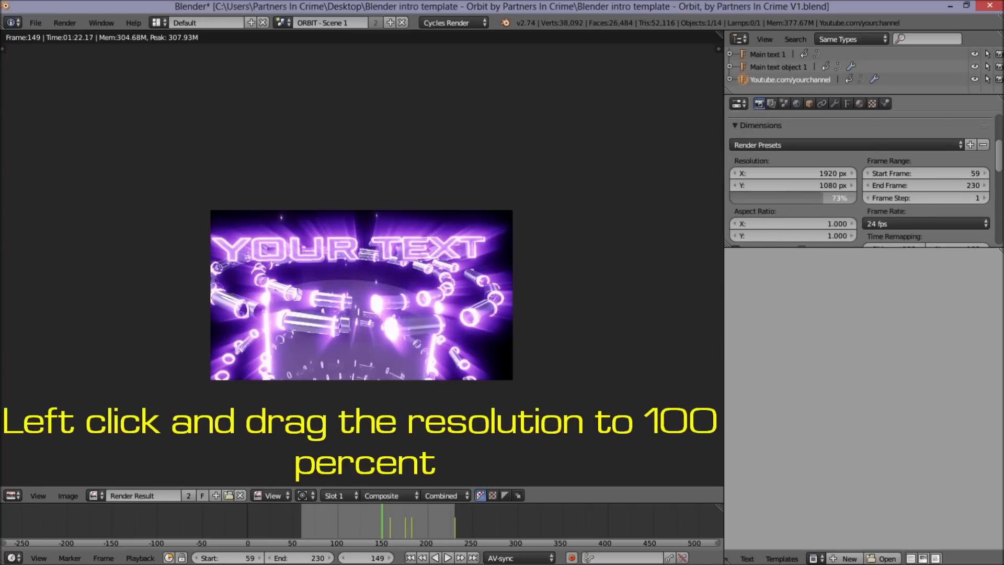
Set Scene.001's Resolution % to 100, then switch back to ORBIT - Scene 1
left_click(283, 23)
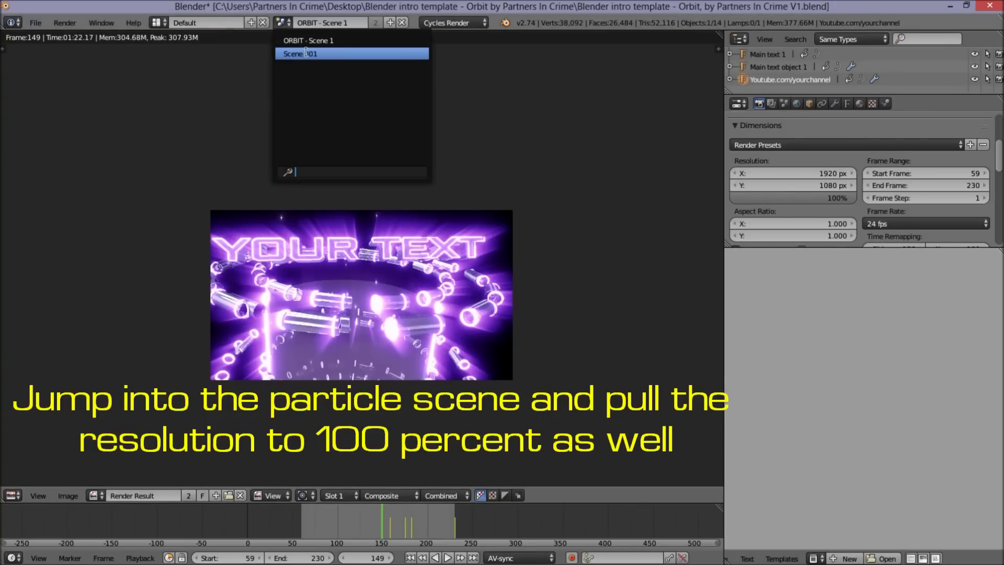
left_click(305, 53)
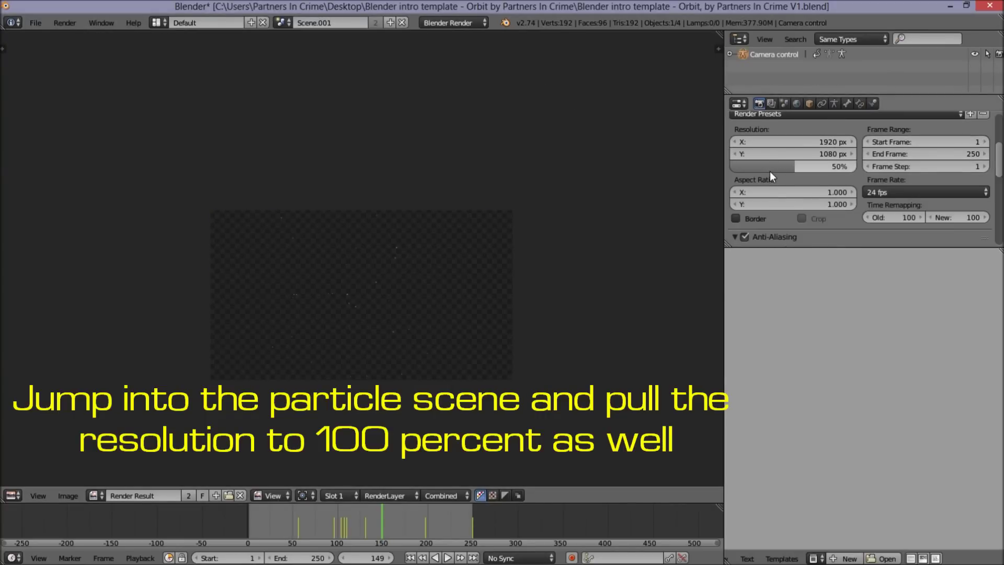
left_click_drag(770, 171, 833, 171)
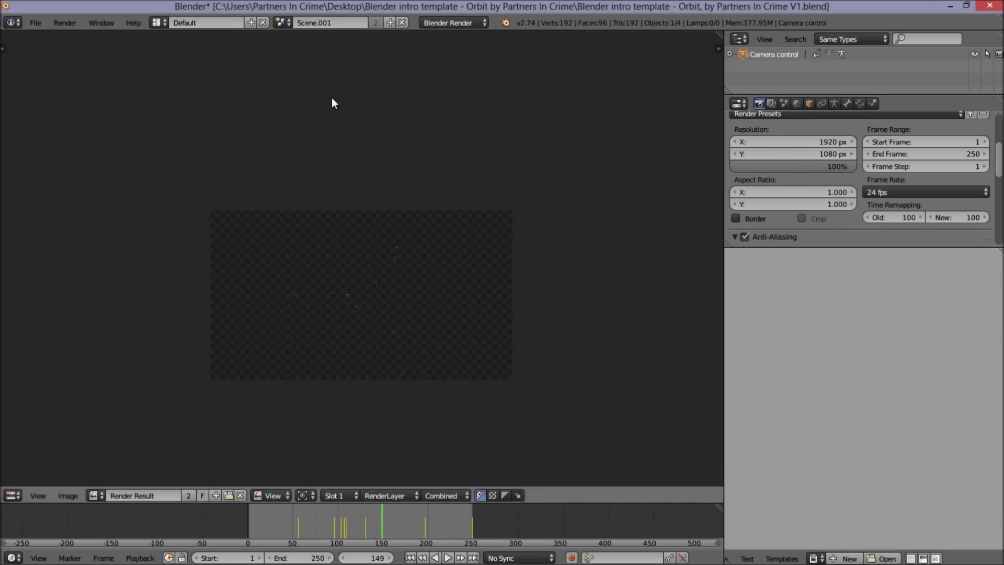
left_click(283, 24)
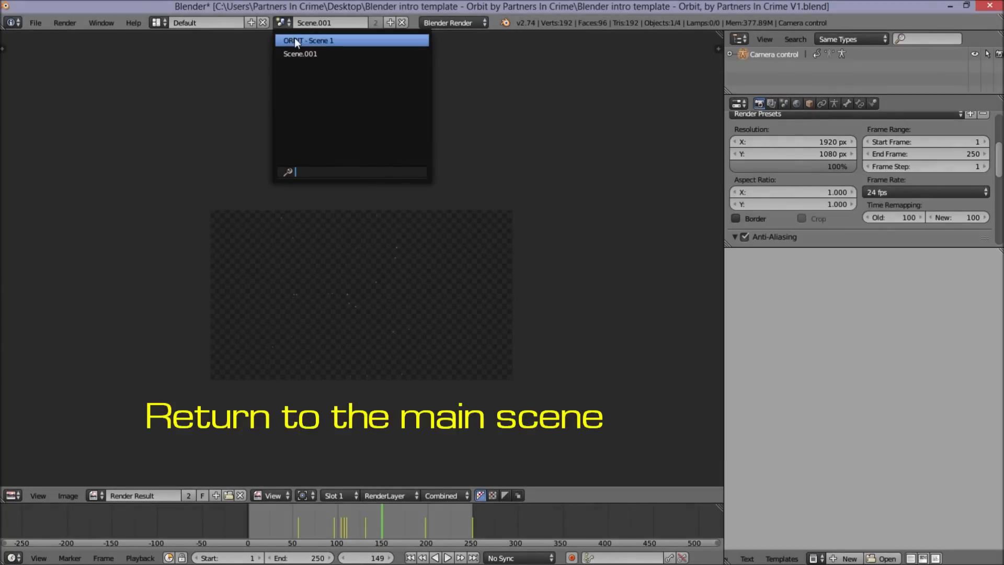
left_click(375, 48)
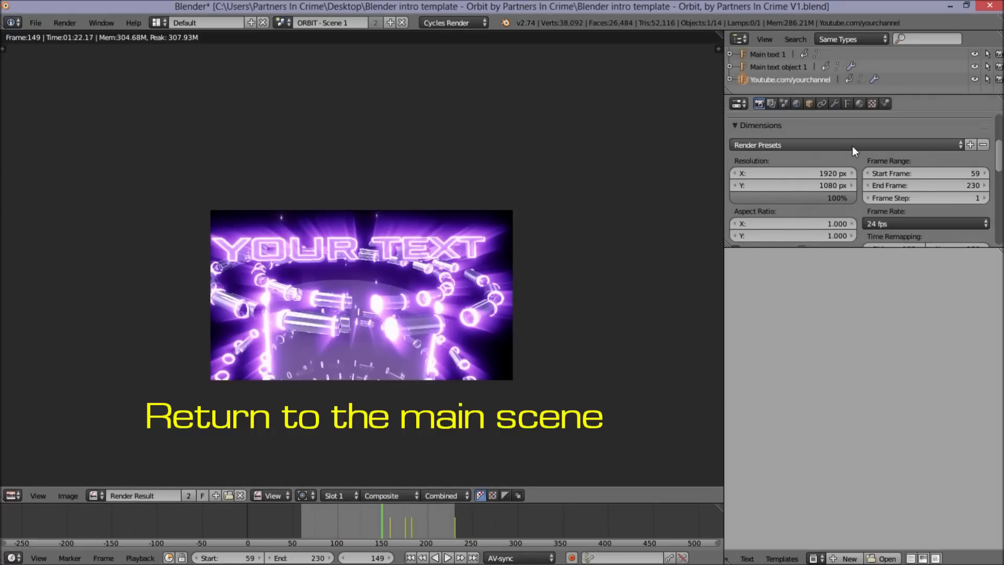
Scroll down to the Output panel and browse for the render output path
scroll(862, 156, "down", 1)
scroll(862, 156, "down", 1)
scroll(862, 156, "down", 1)
scroll(862, 156, "down", 1)
scroll(863, 156, "down", 1)
scroll(862, 156, "down", 1)
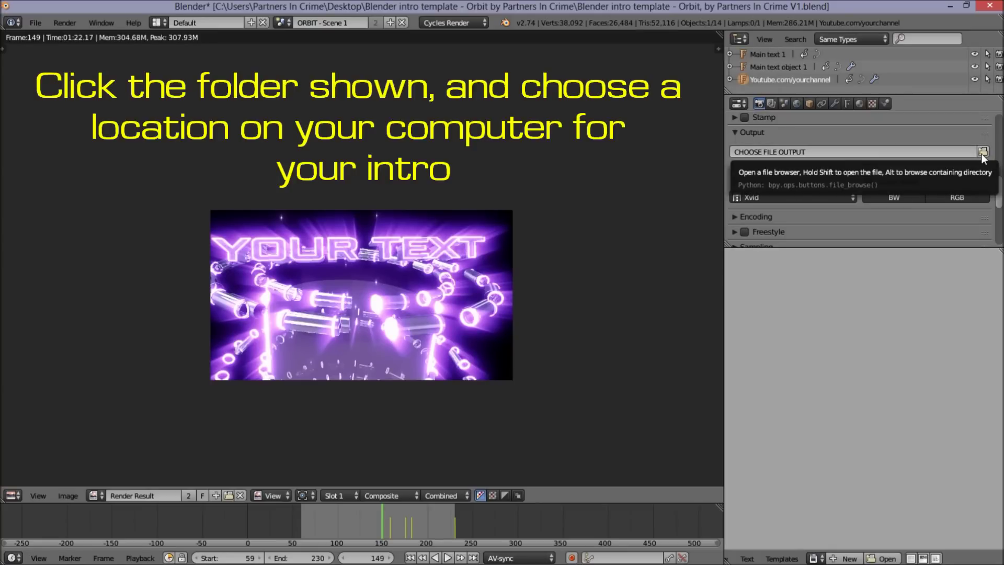
left_click(981, 153)
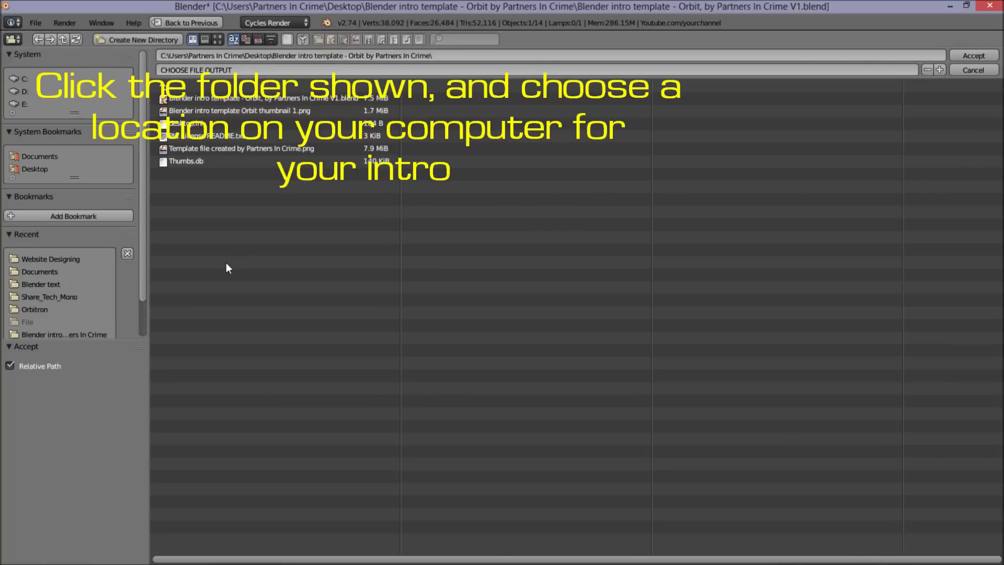
Name the render output file 'MY INTRO' in the template folder and accept the location
scroll(131, 296, "down", 2)
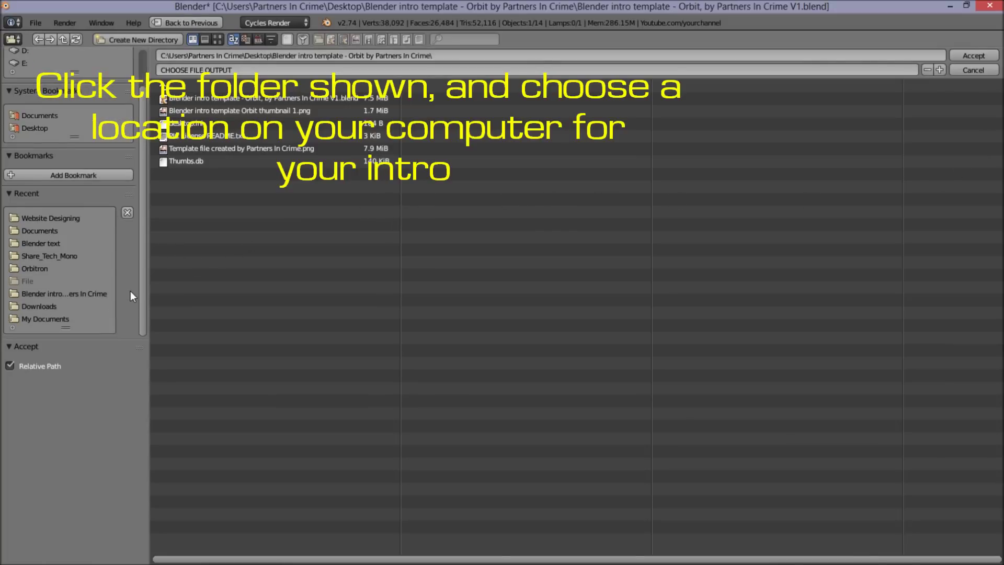
scroll(63, 205, "up", 2)
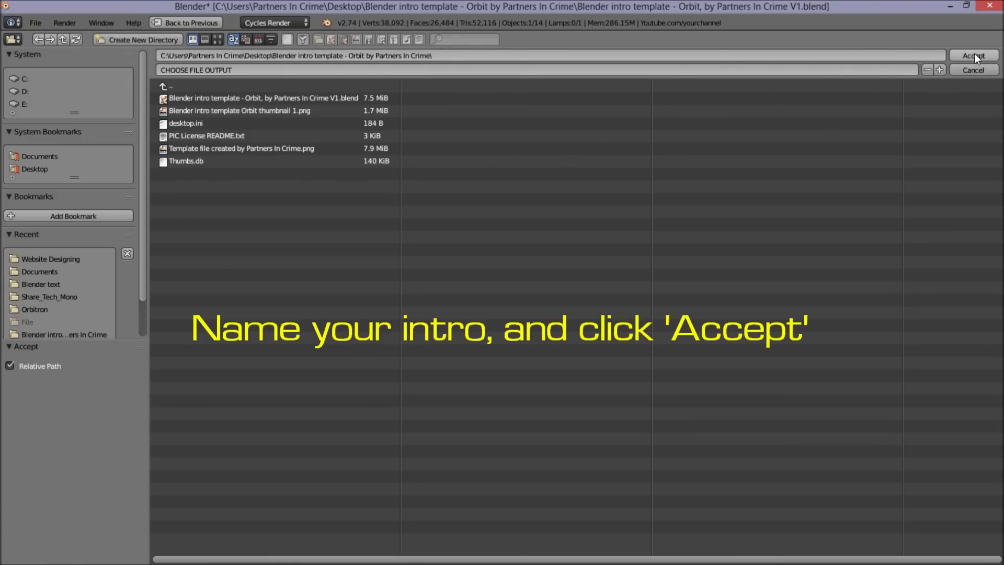
left_click(309, 69)
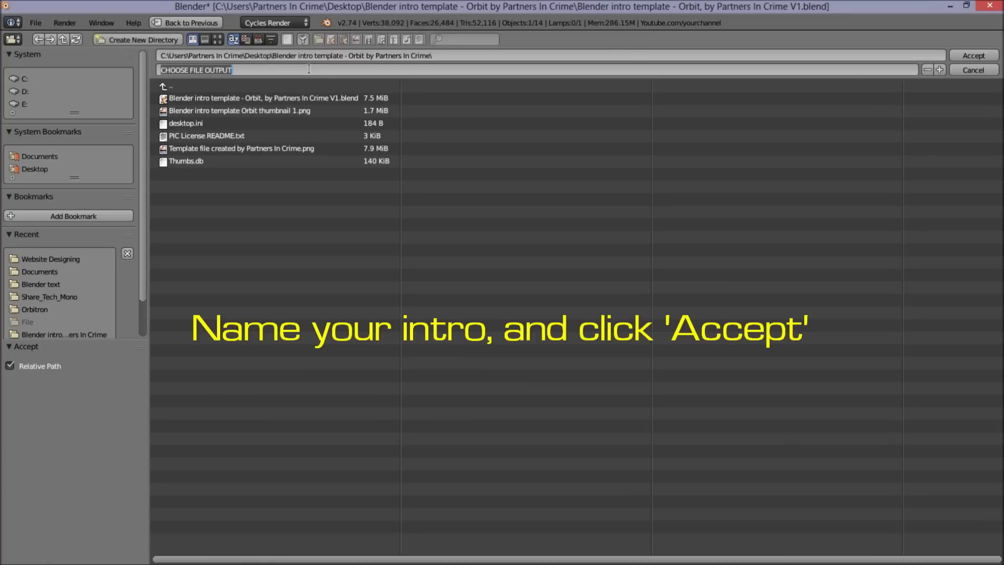
type("MY INTRO")
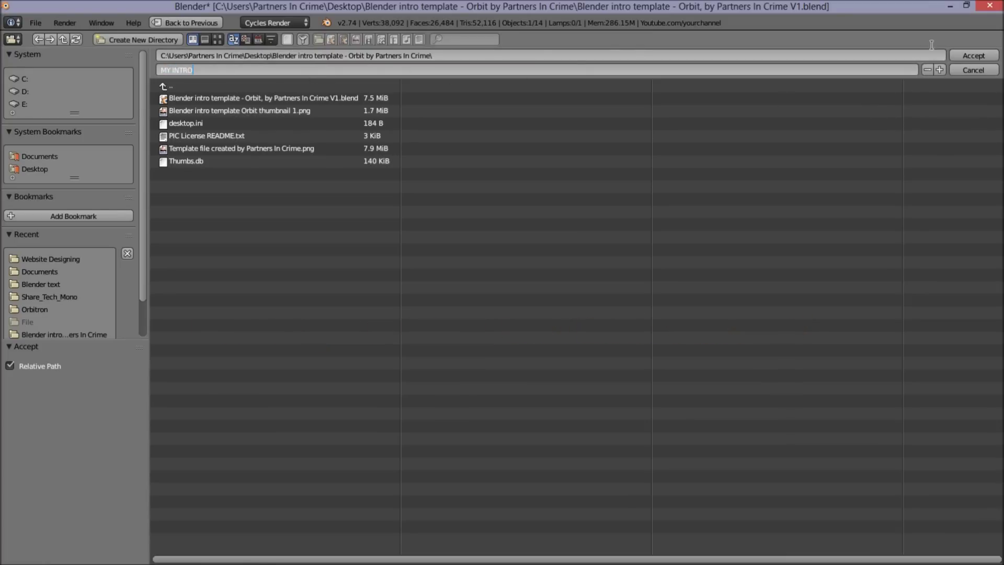
key("Return")
left_click(957, 54)
scroll(900, 202, "down", 2)
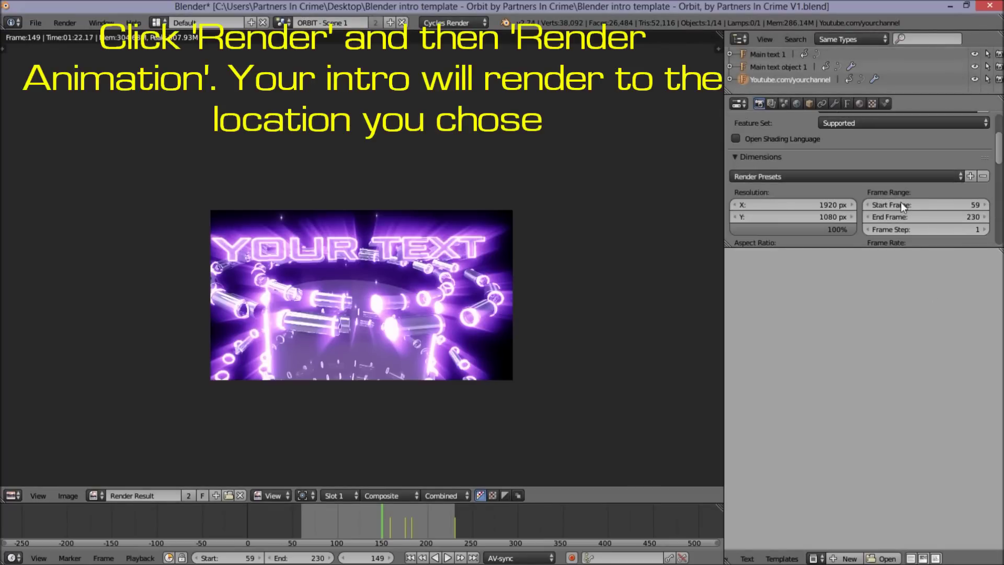
Launch Render Animation to render the full intro to the MY INTRO output
scroll(900, 202, "down", 3)
scroll(902, 200, "down", 2)
scroll(902, 199, "down", 2)
scroll(895, 193, "down", 3)
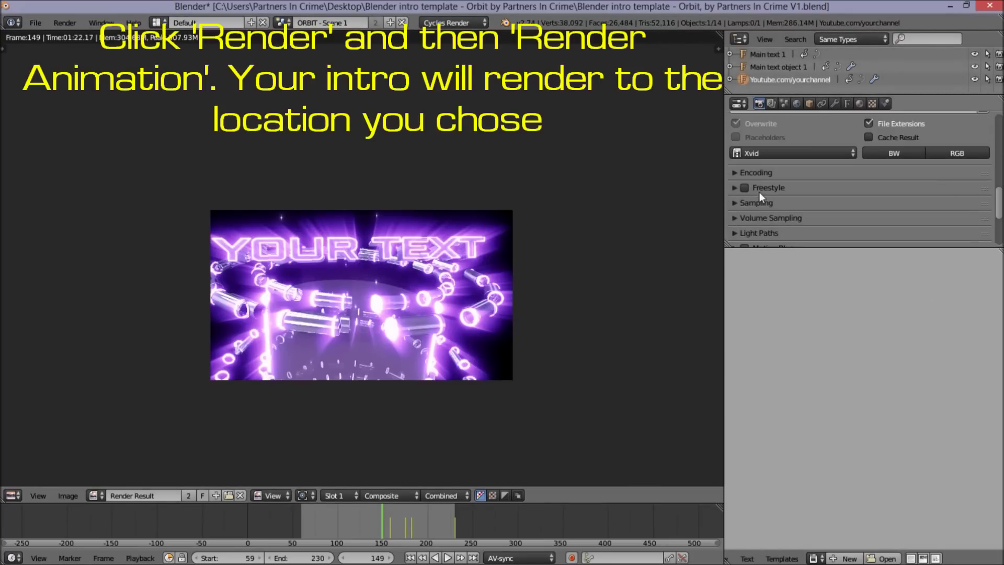
scroll(844, 143, "up", 2)
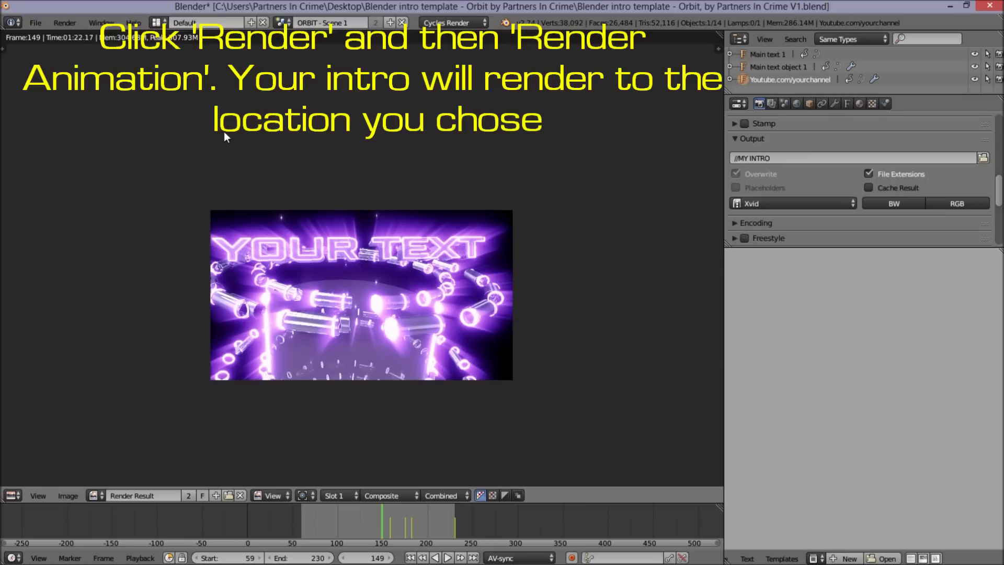
left_click(64, 24)
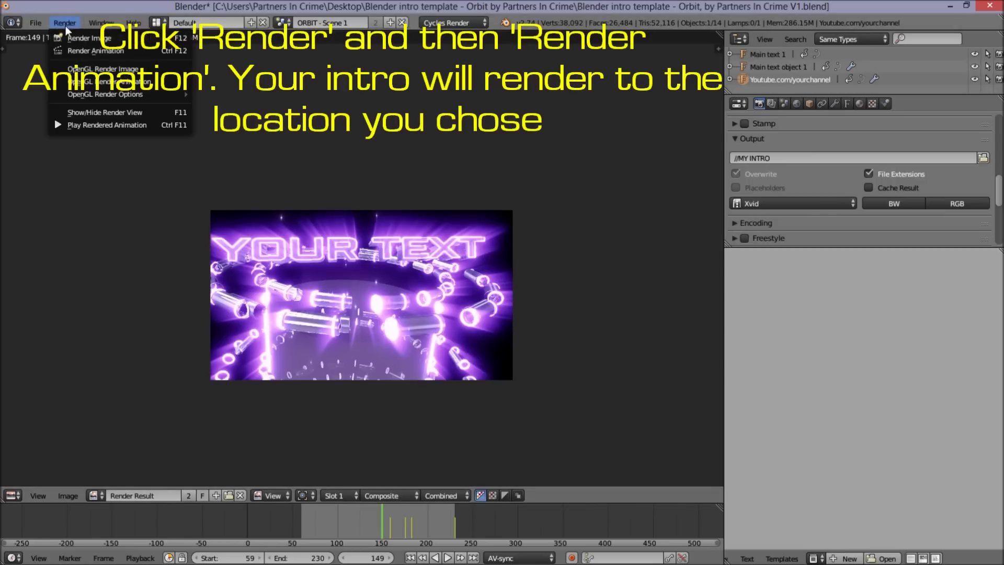
left_click(111, 50)
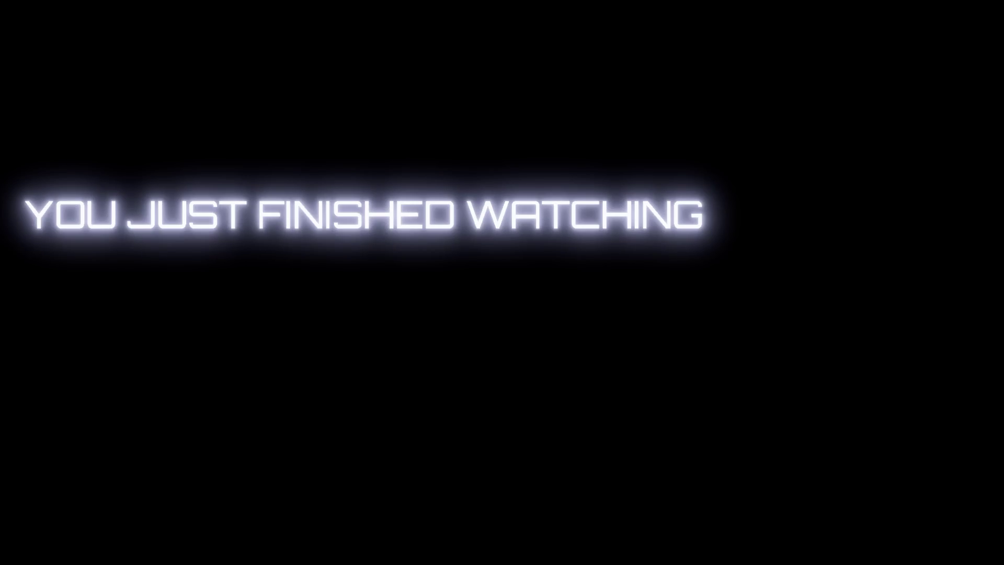